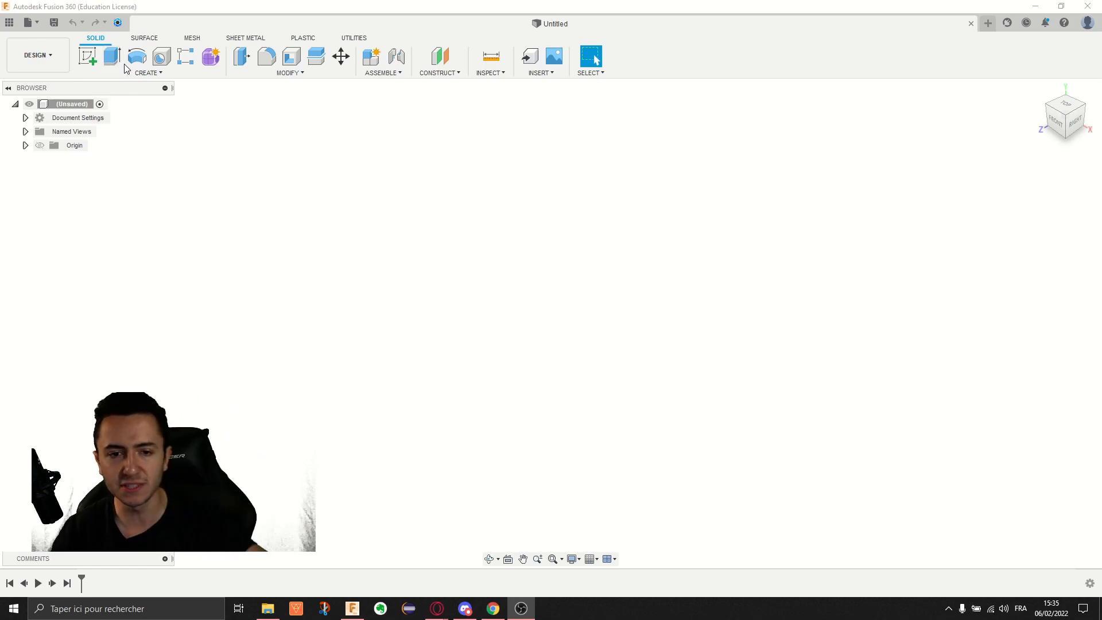
Start a sketch on the front plane and draw a center rectangle from the origin, about 143 mm wide
left_click(93, 53)
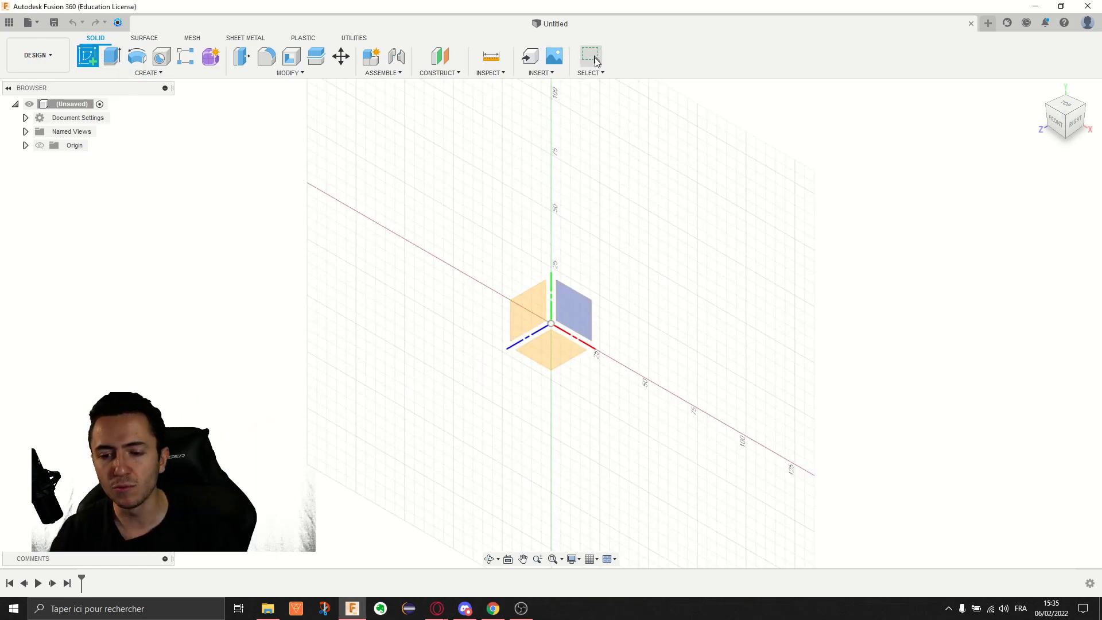
left_click(573, 312)
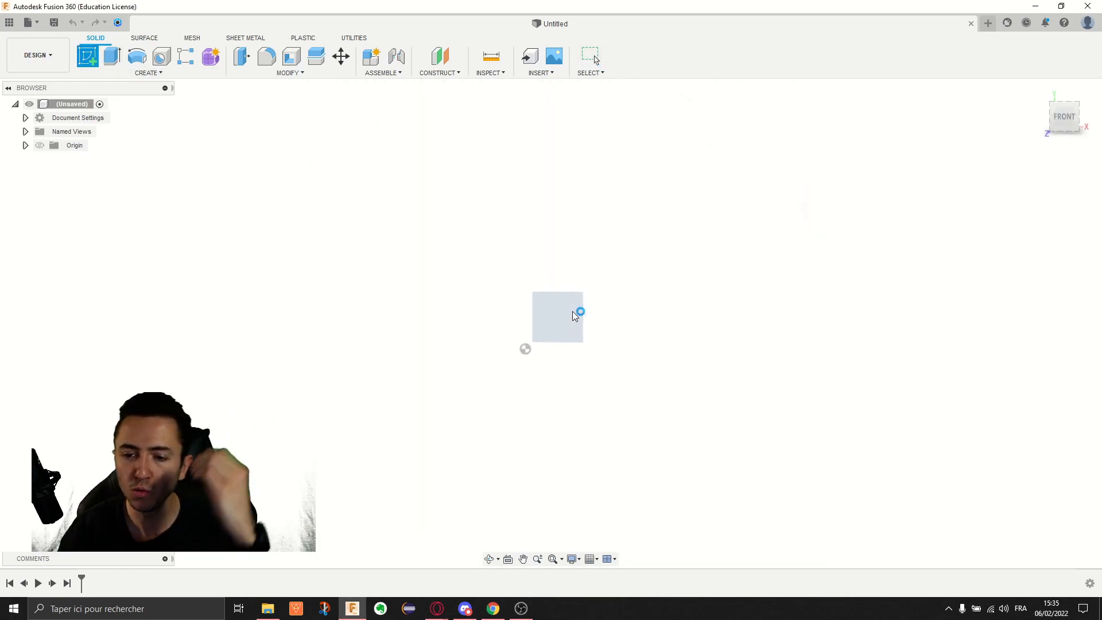
left_click(115, 61)
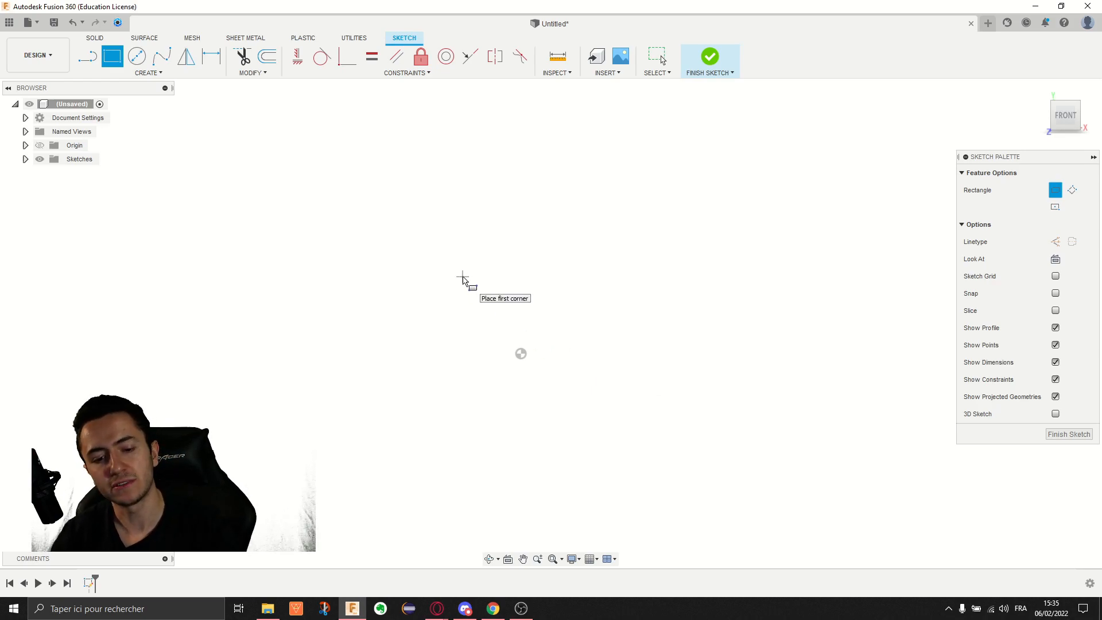
left_click(1056, 208)
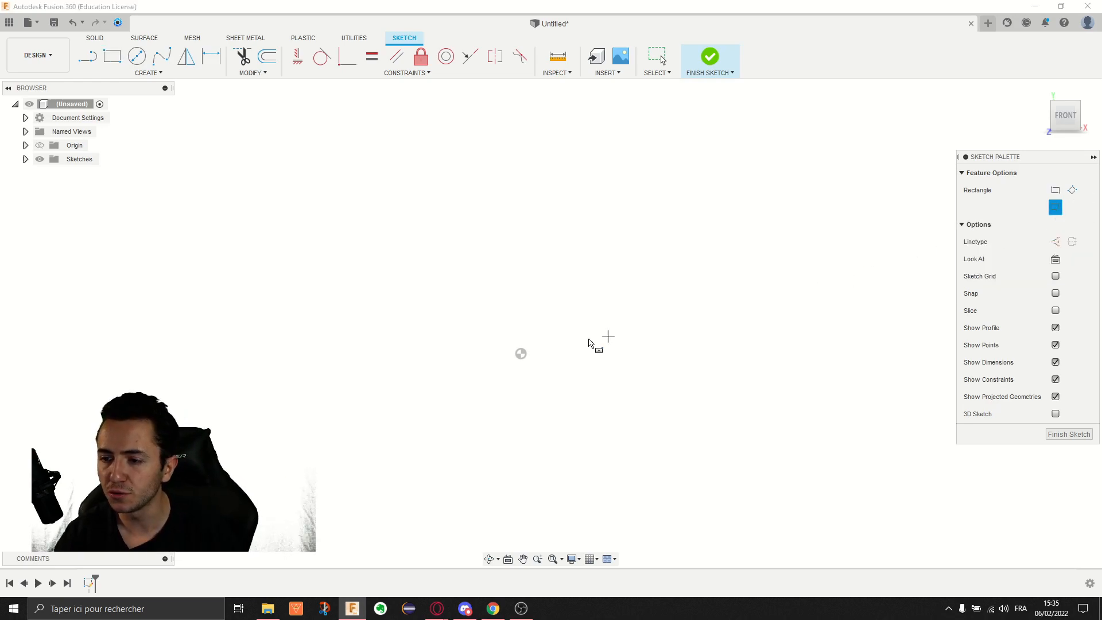
left_click(521, 354)
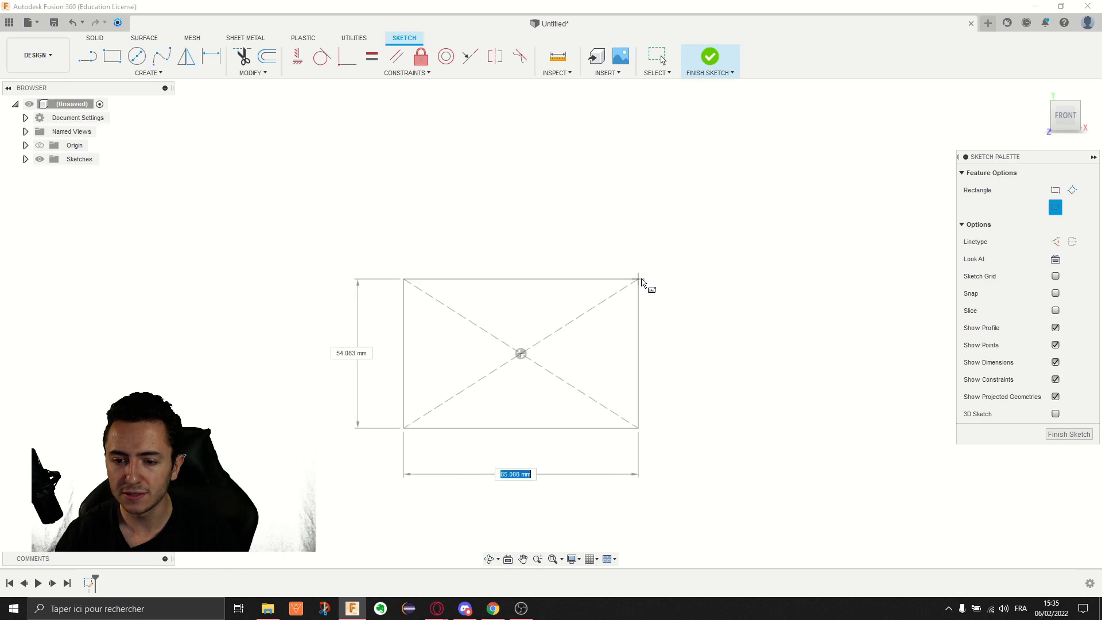
left_click(719, 262)
Dimension the rectangle to 180 mm wide and 100 mm high
key("d")
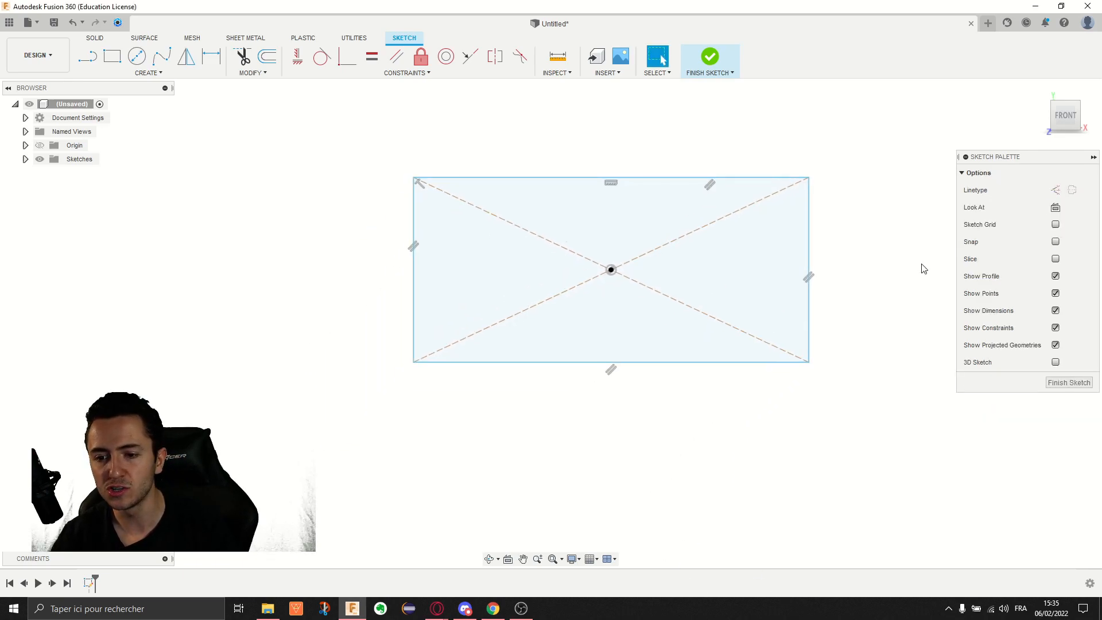
left_click(740, 190)
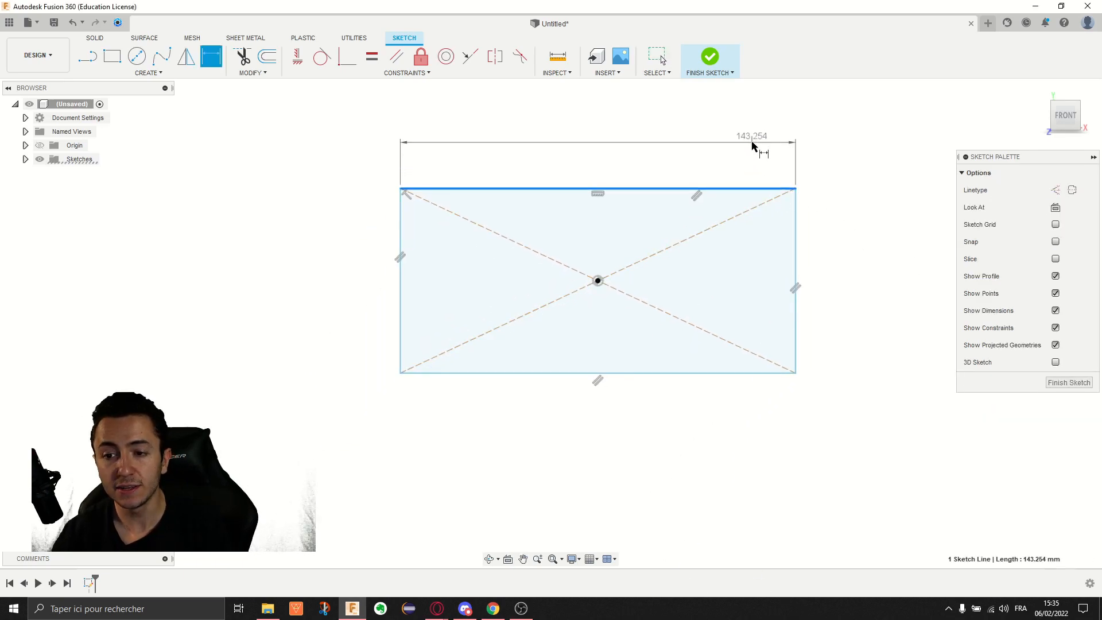
left_click(757, 143)
type("180")
key("Return")
left_click(847, 182)
left_click(902, 193)
type("70")
key("Return")
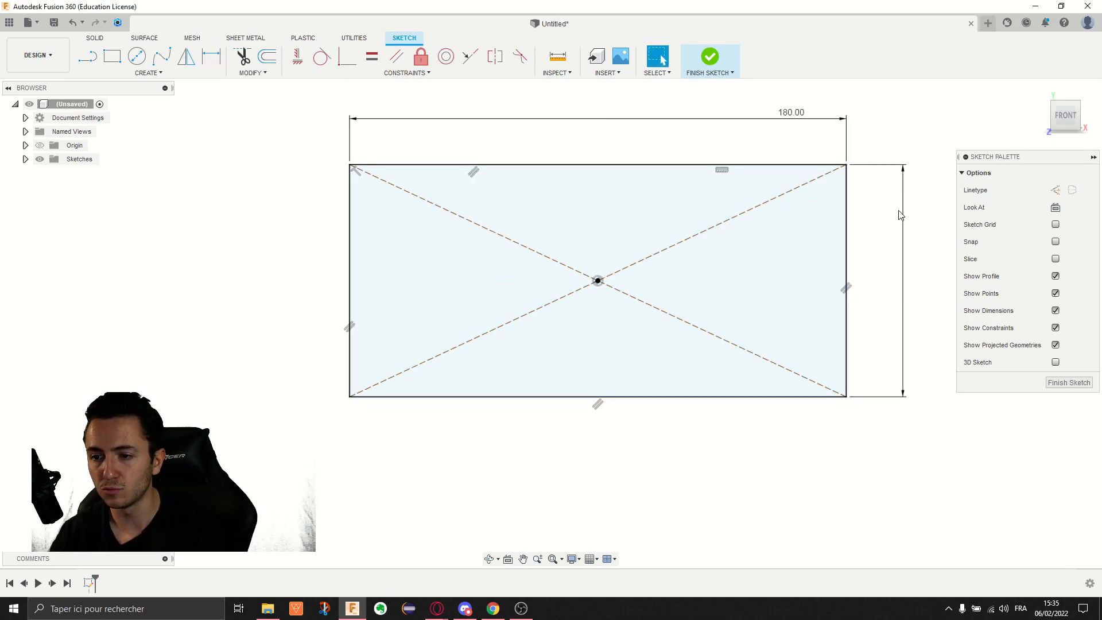
key("Escape")
left_click(828, 162)
left_click(589, 297)
left_click(394, 161)
left_click(288, 193)
left_click(289, 197)
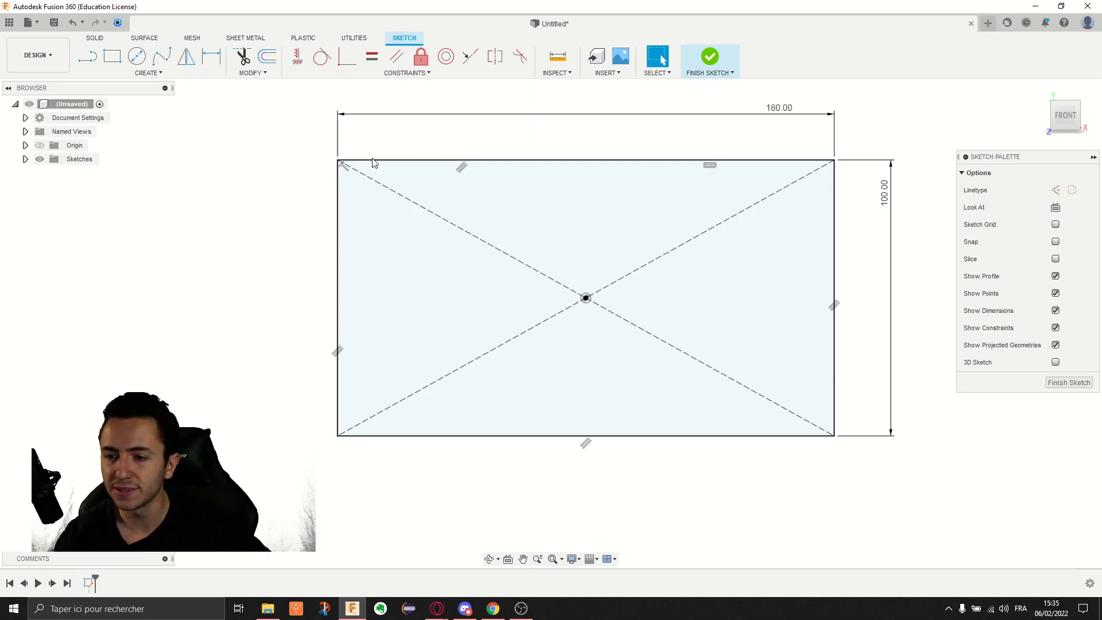
Extrude the rectangle profile 100 mm as a new body
left_click(95, 38)
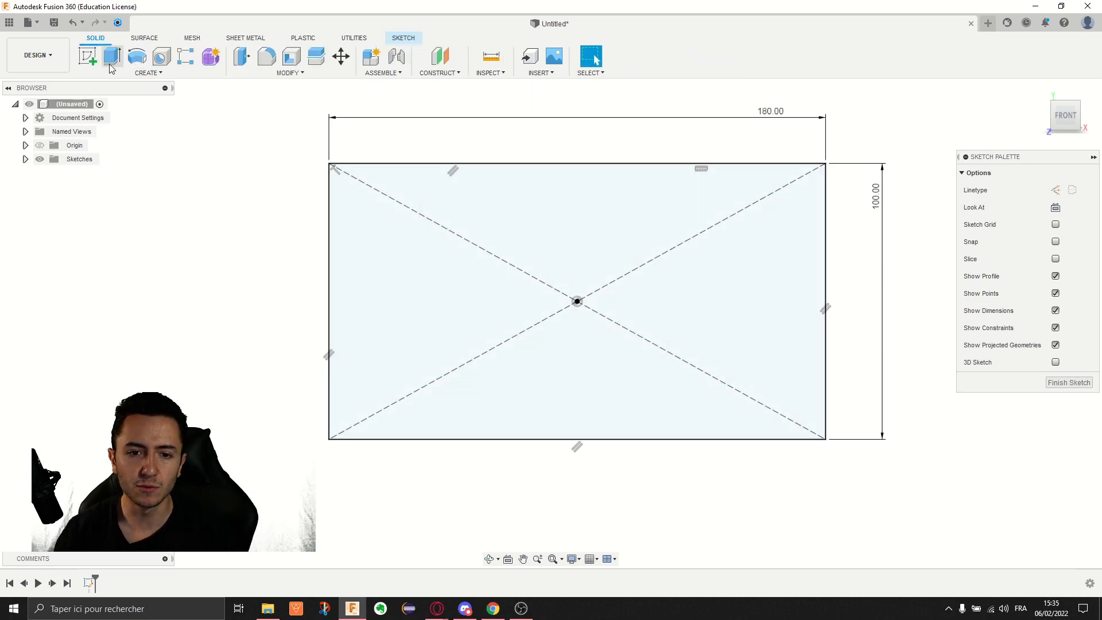
left_click(112, 57)
mouse_move(451, 260)
middle_mouse_down("shift")
mouse_move(510, 165)
mouse_move(484, 126)
mouse_move(540, 158)
middle_mouse_up("shift")
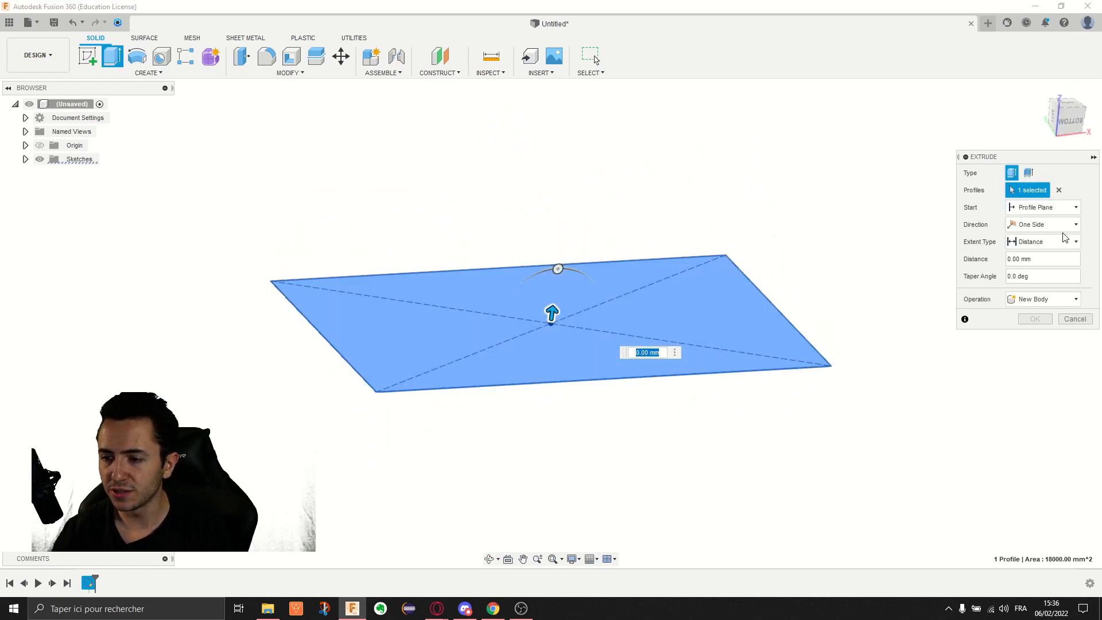
left_click(1052, 261)
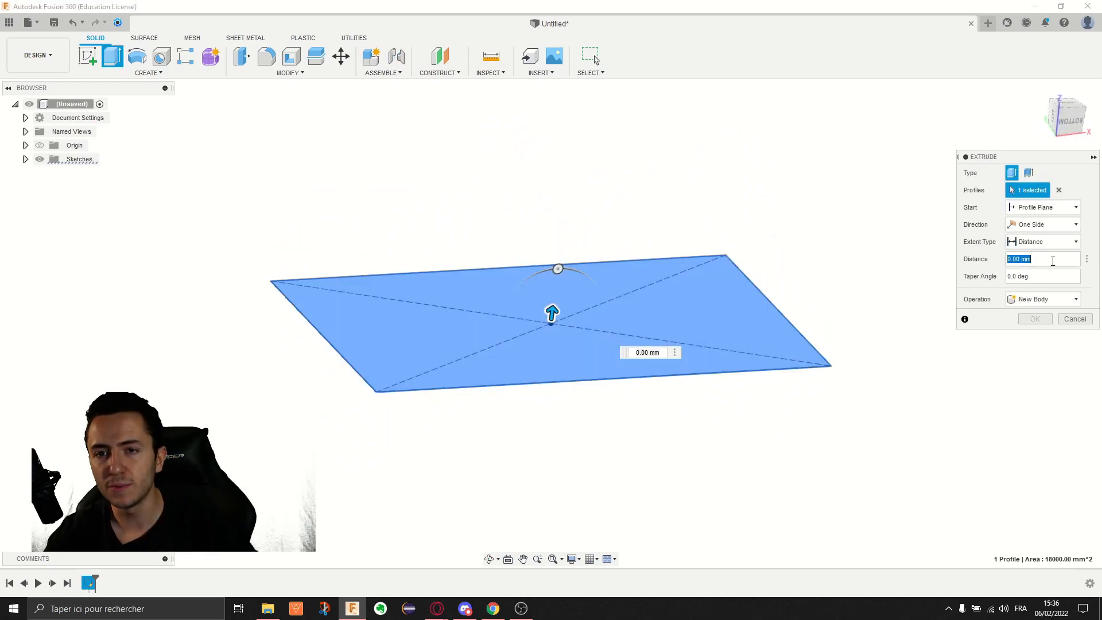
type("100")
key("Return")
Rename the extruded body in the Bodies folder as bas
middle_click_drag(958, 289, 773, 352)
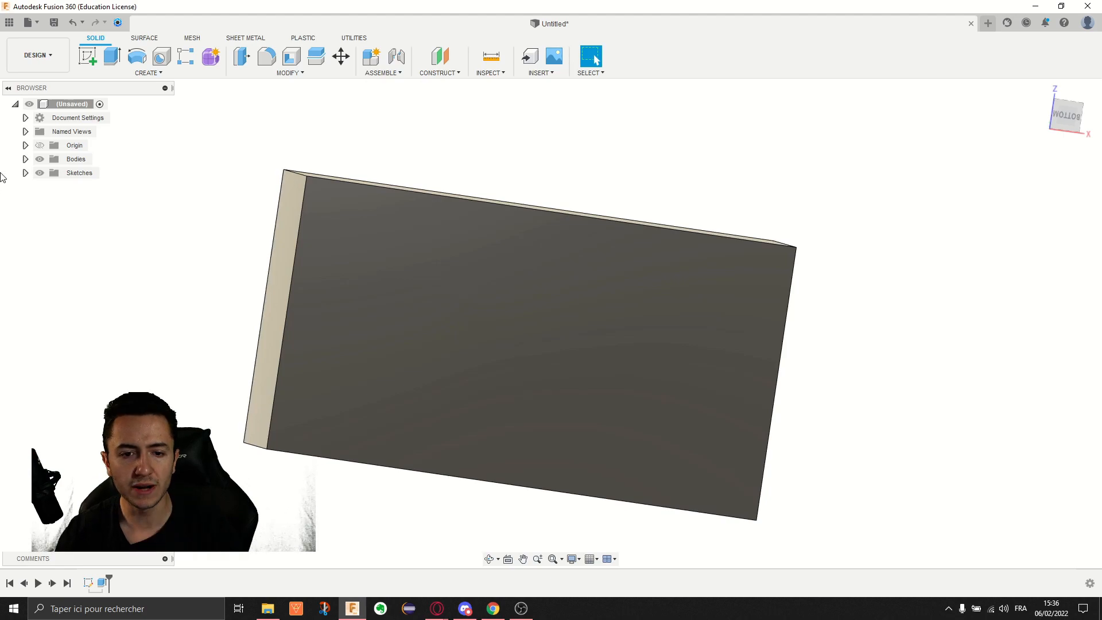
left_click(25, 159)
double_click(85, 173)
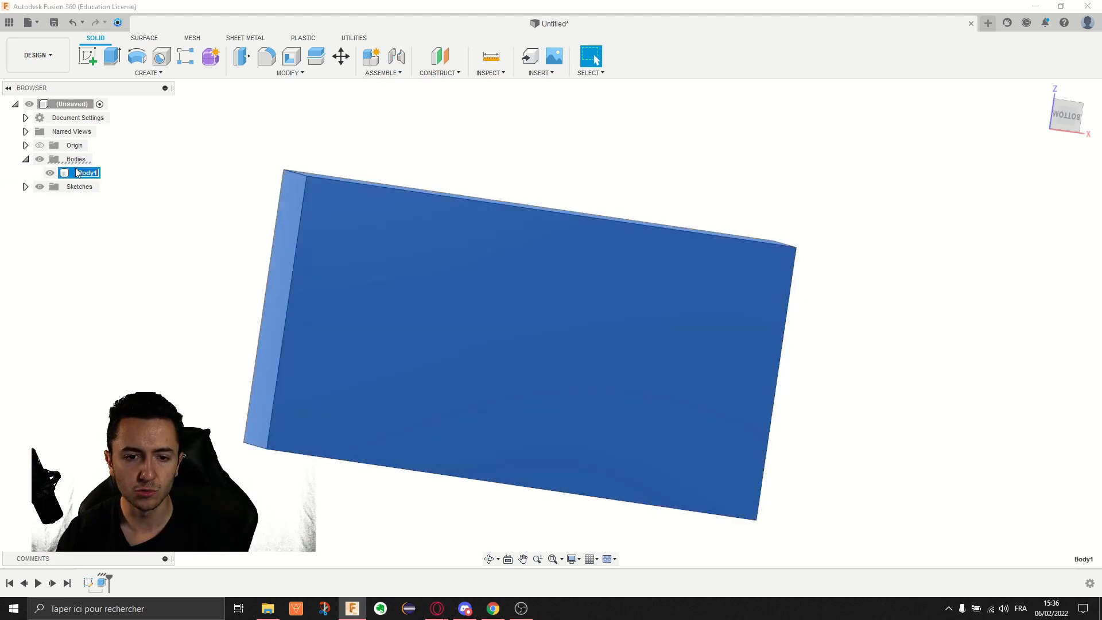
type("bas")
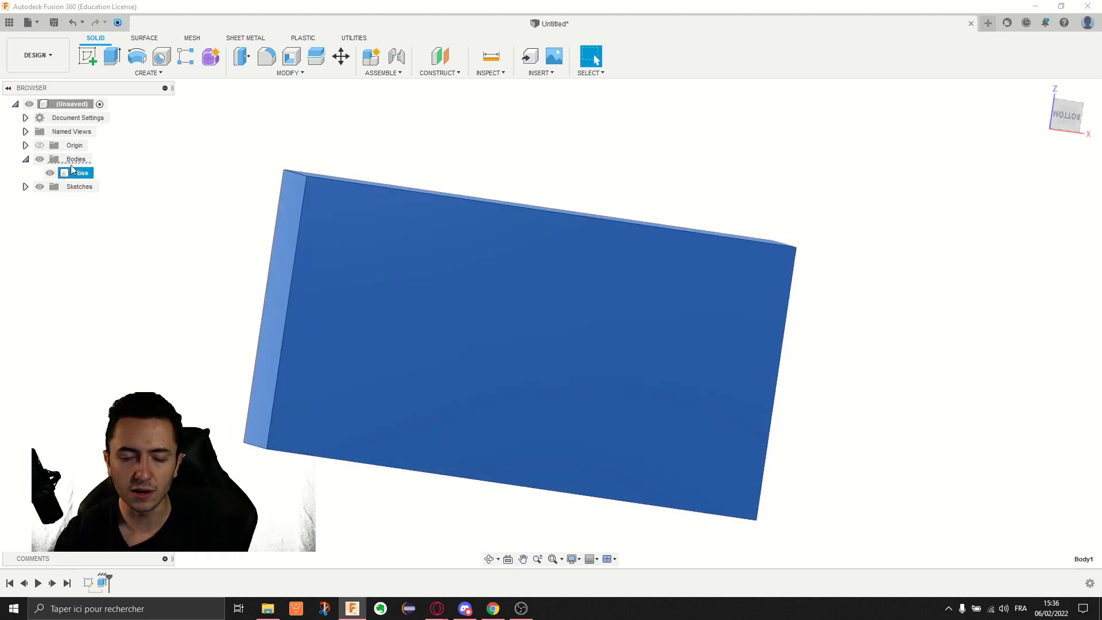
left_click(164, 159)
Extrude the upper face of the bas block by 80 mm
left_click(109, 62)
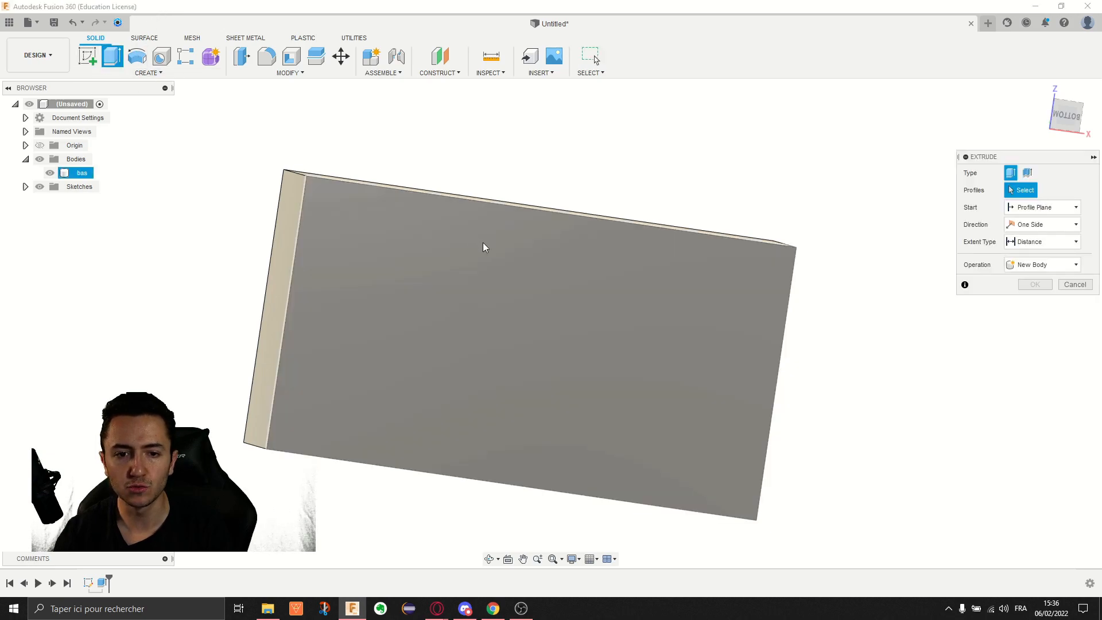
middle_click_drag(477, 238, 481, 265, "shift")
left_click(481, 220)
left_click_drag(486, 199, 493, 127)
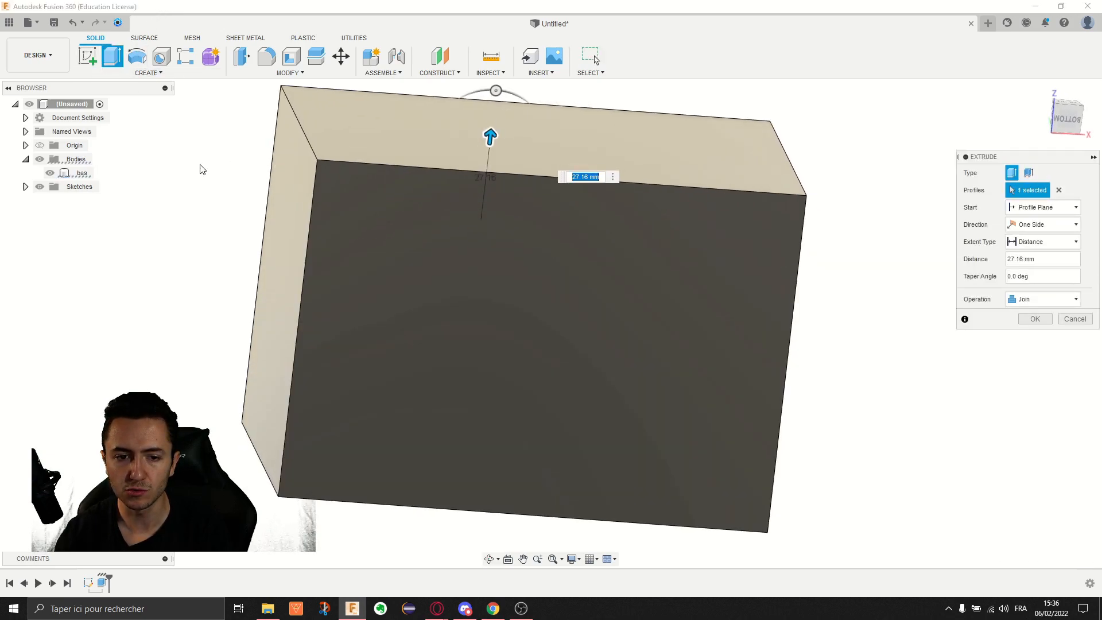
type("80")
key("Return")
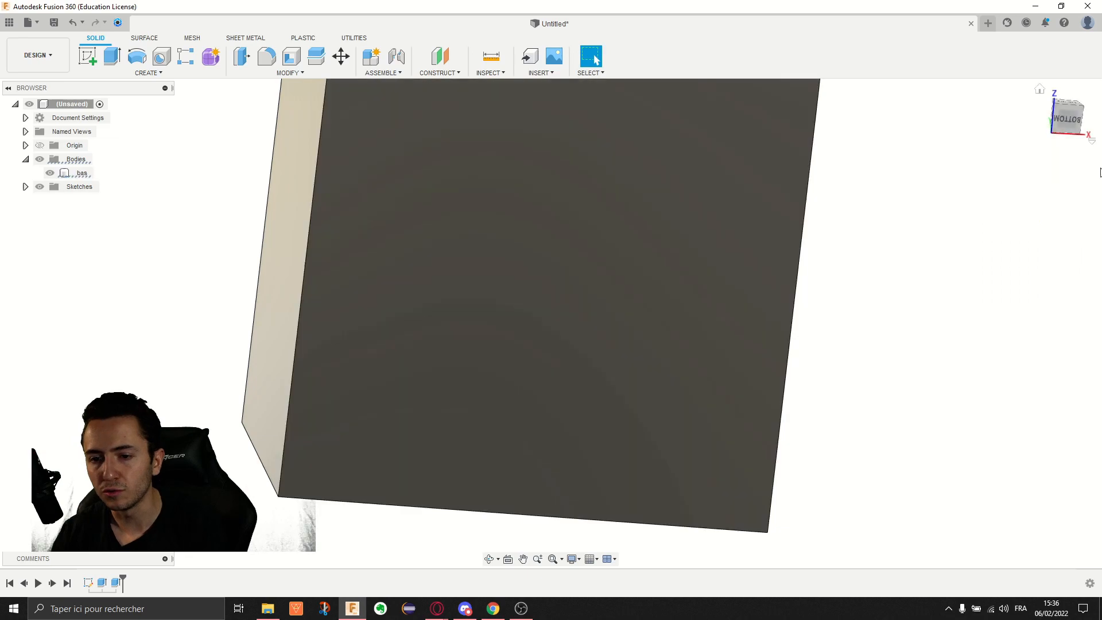
Edit the second extrusion so that its operation is New Body instead of Join
middle_click_drag(408, 389, 423, 420)
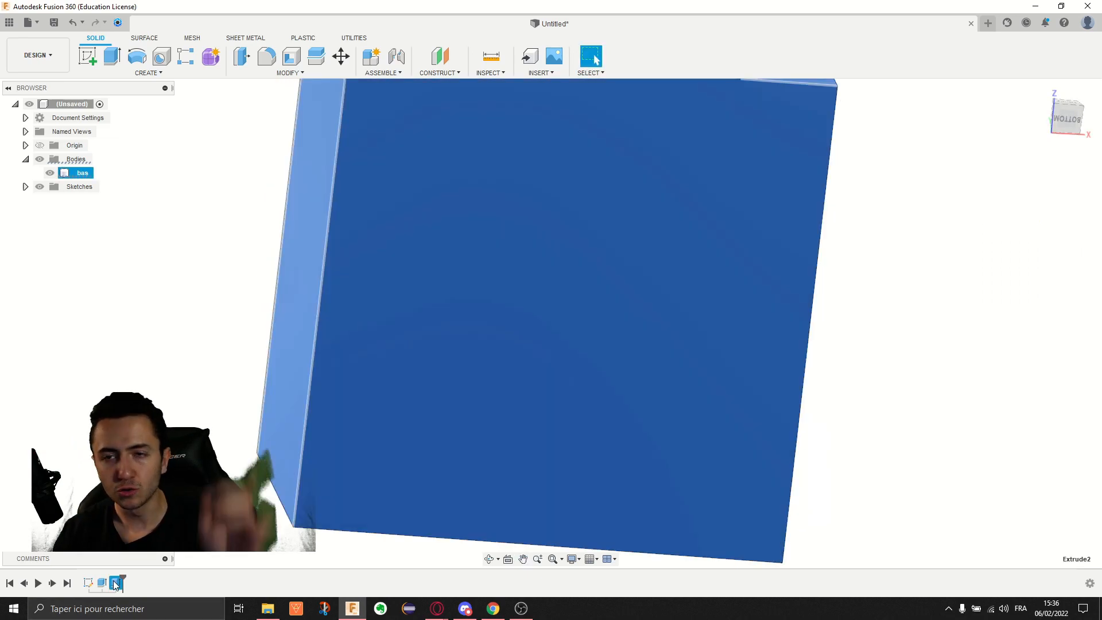
right_click(116, 583)
left_click(150, 464)
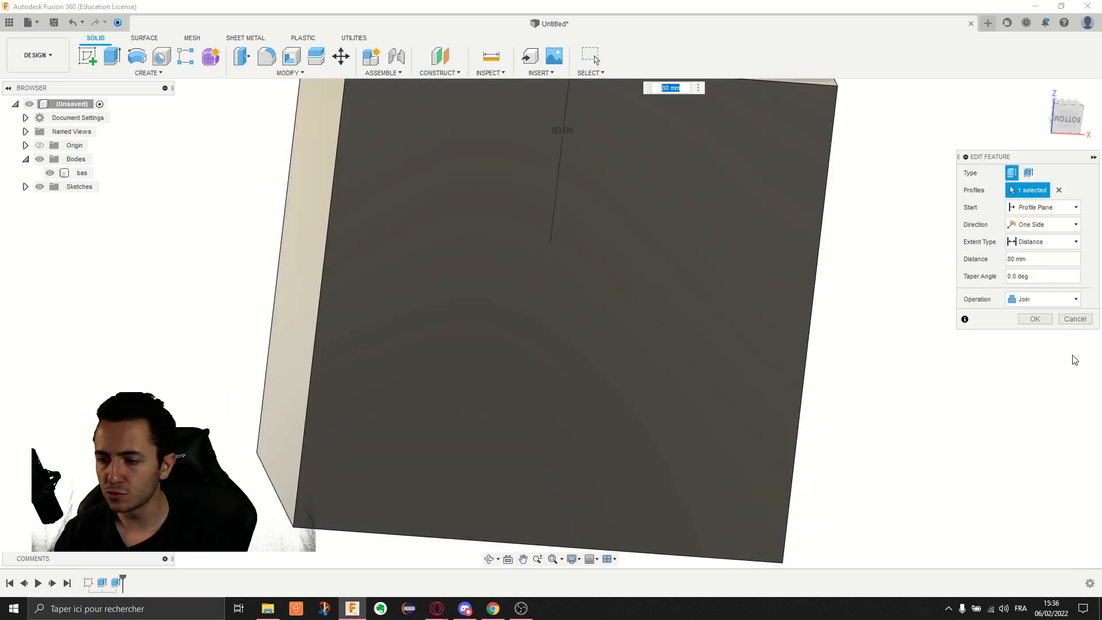
left_click(1038, 302)
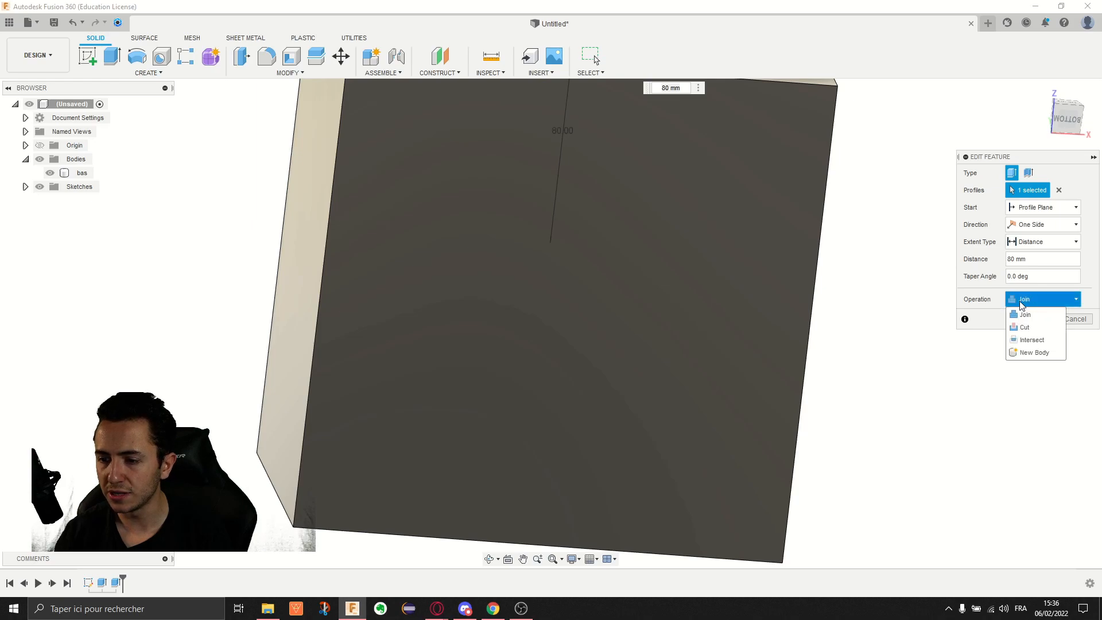
left_click(1033, 352)
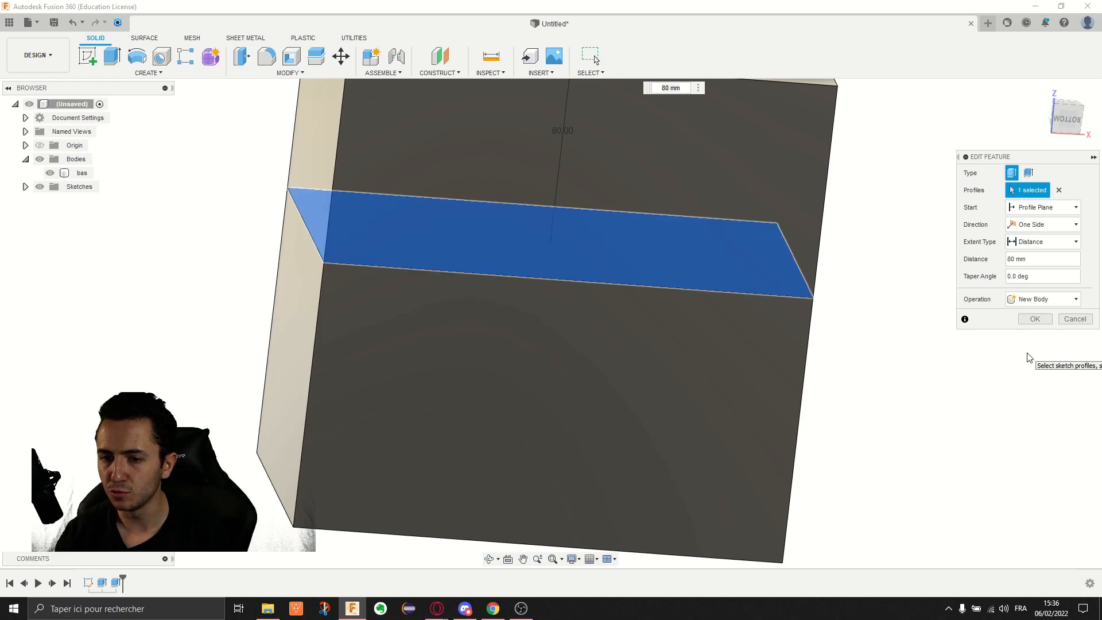
left_click(1035, 319)
Hide and show the bas and haut bodies in turn to check that they are separate
scroll(716, 541, "down", 5)
middle_click_drag(716, 542, 691, 253, "shift")
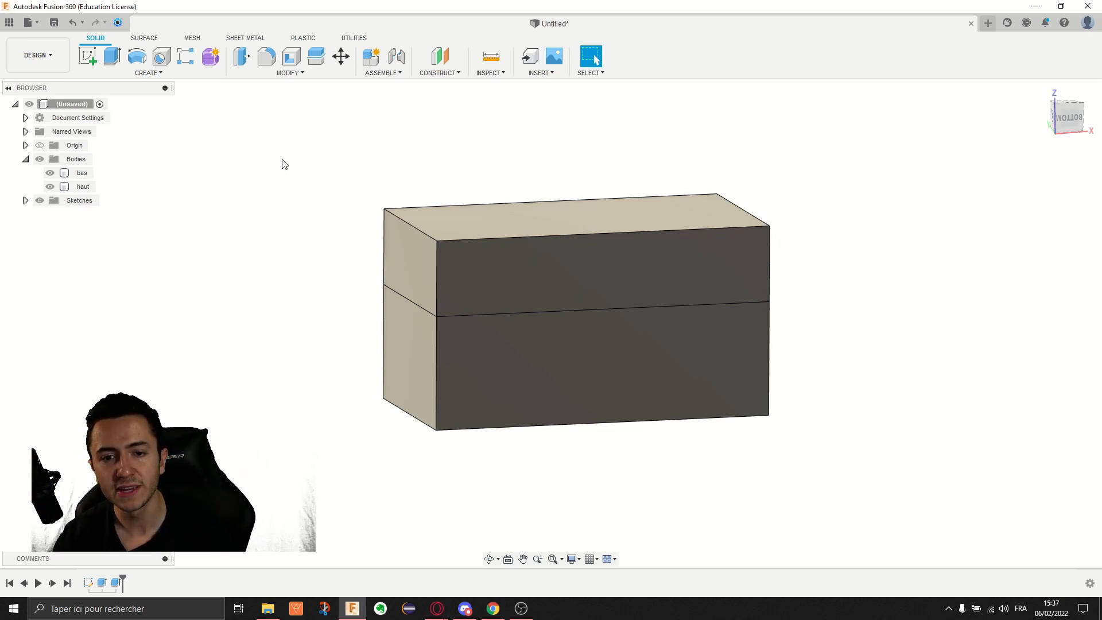
left_click(49, 173)
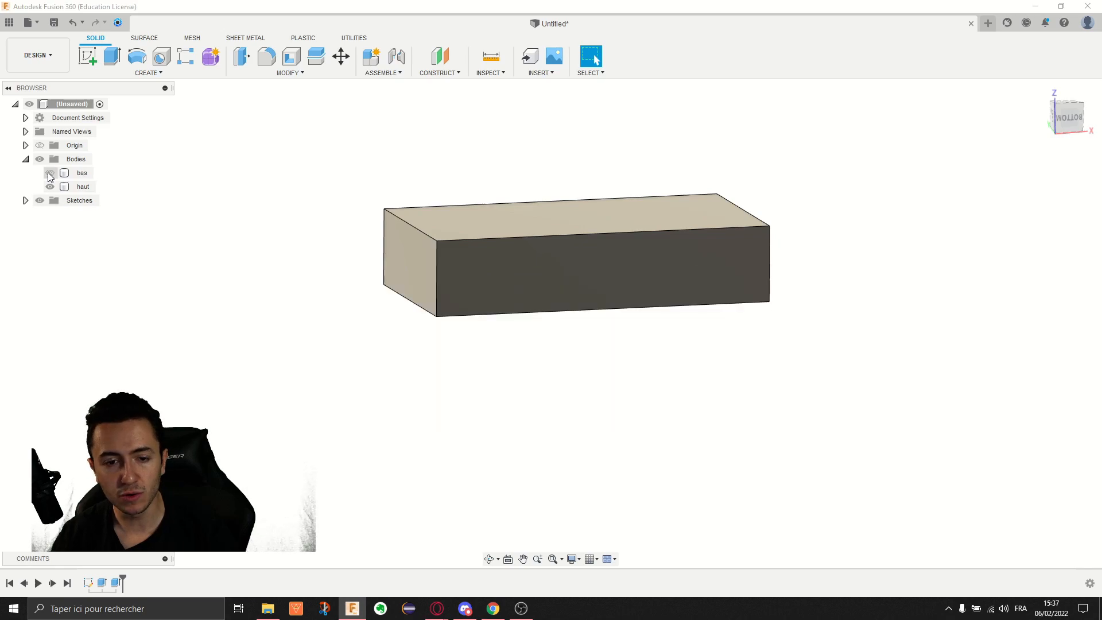
left_click(50, 174)
left_click(50, 186)
left_click(50, 187)
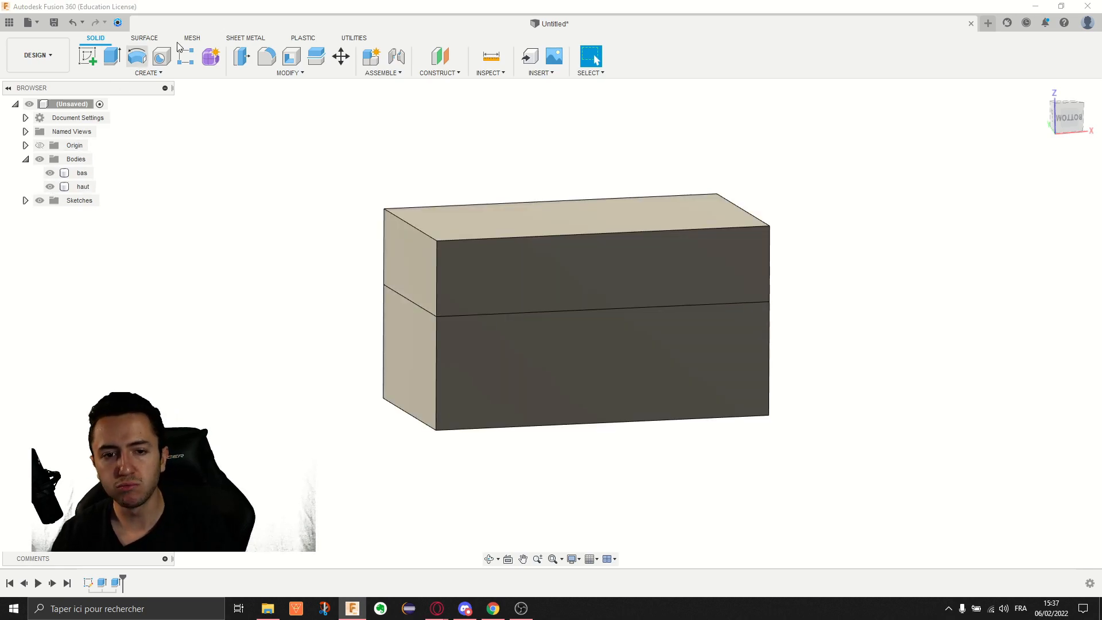
Fillet the eight vertical corner edges of the bas and haut bodies with one constant radius
left_click(266, 55)
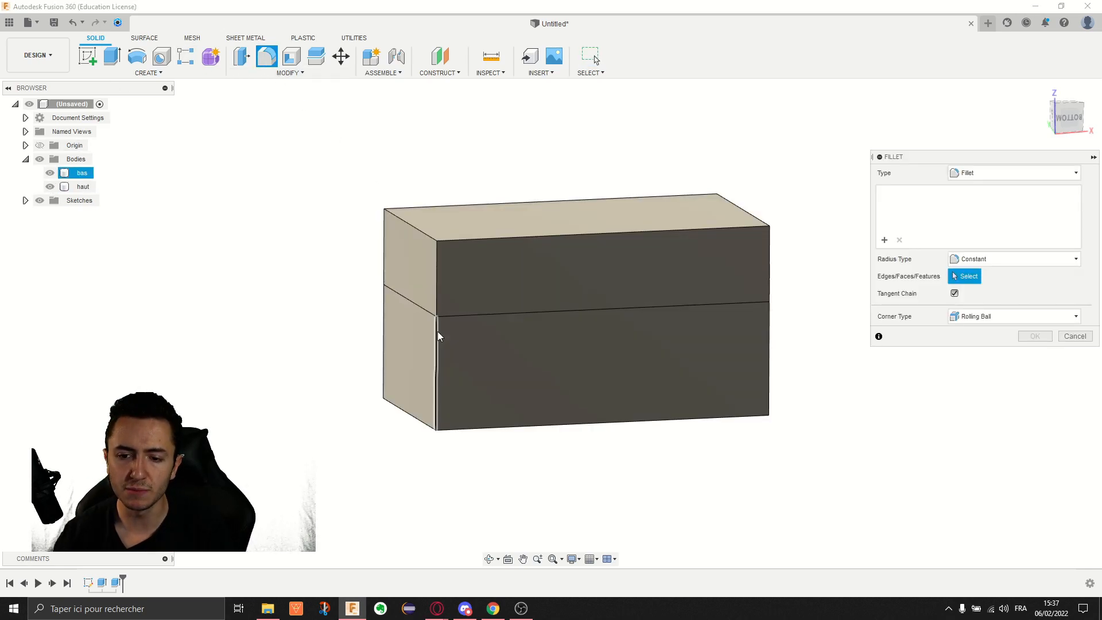
left_click(437, 332)
left_click(434, 275)
left_click(770, 253)
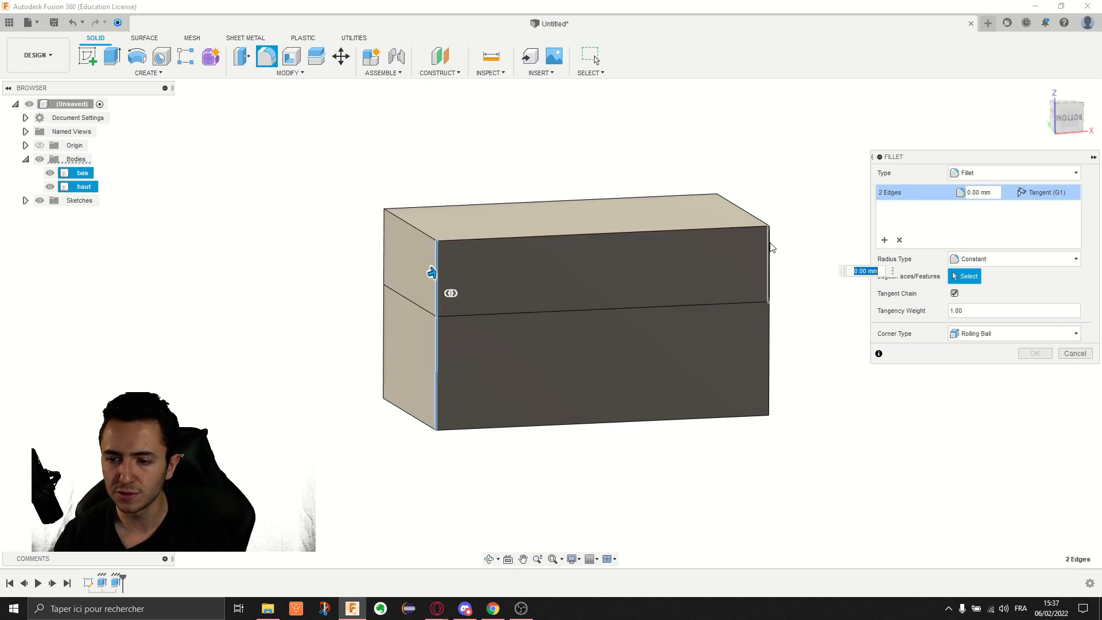
left_click(768, 313)
middle_click_drag(768, 310, 460, 328, "shift")
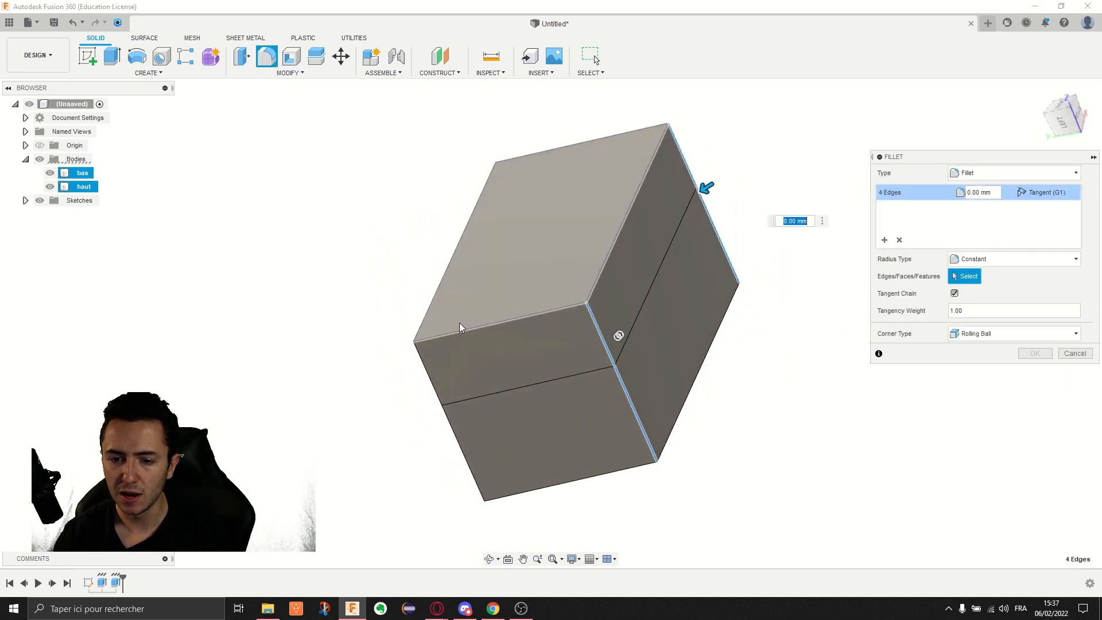
left_click(422, 361)
left_click(451, 425)
middle_click_drag(451, 425, 368, 368, "shift")
left_click(373, 364)
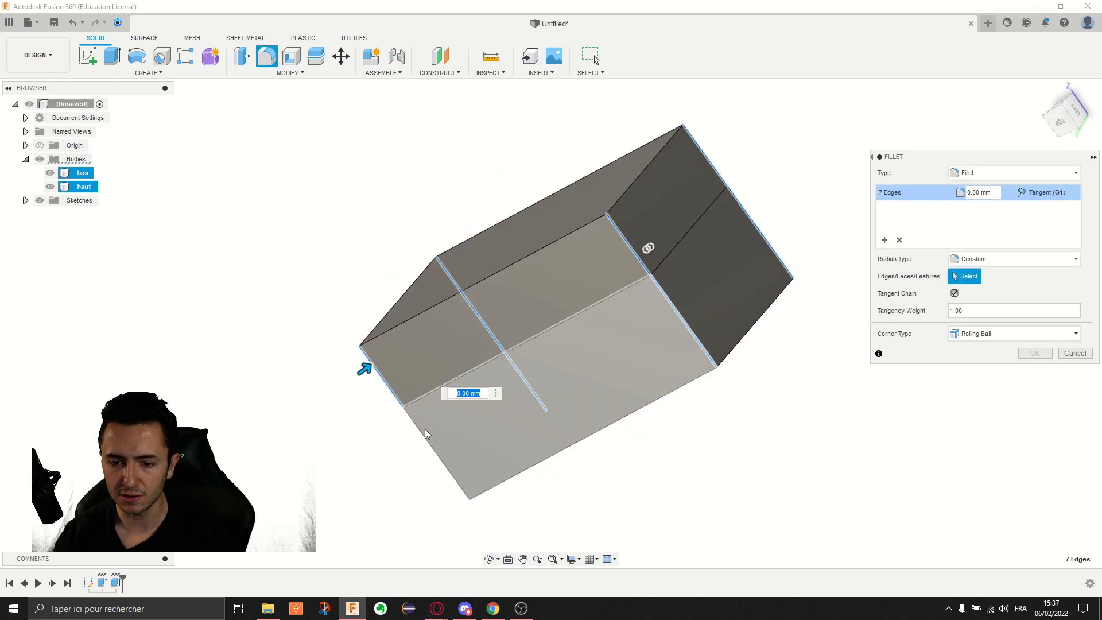
middle_click_drag(418, 438, 551, 187, "shift")
left_click(534, 166)
left_click_drag(534, 166, 544, 177)
type("2")
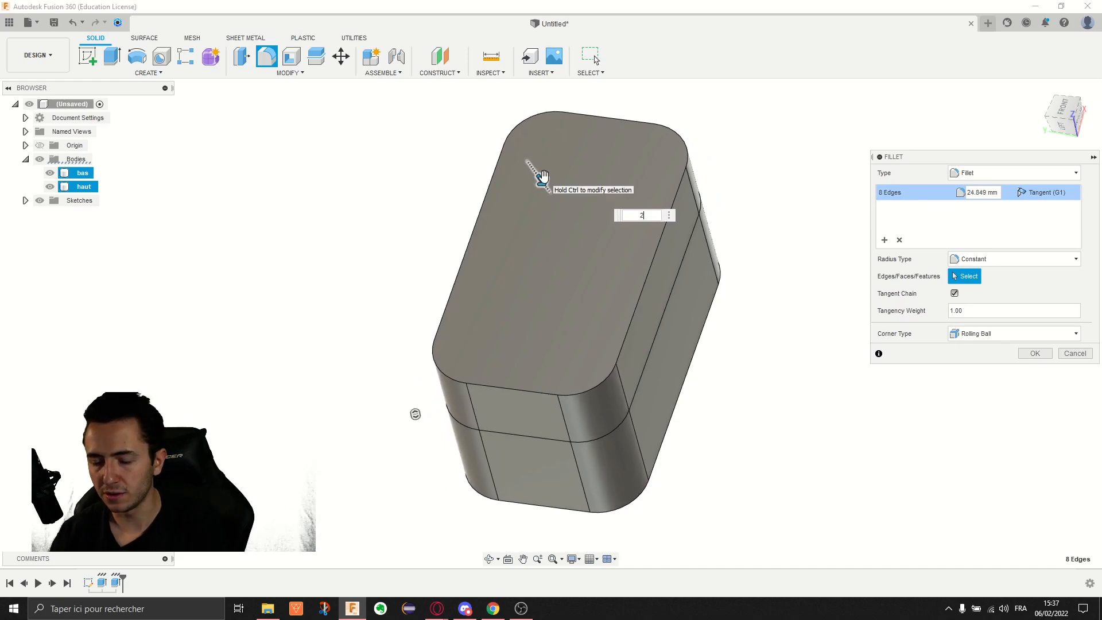
key("Return")
Fillet the upper face of the haut body to round the edges all around the lid
middle_click_drag(377, 236, 333, 193, "shift")
right_click(333, 193)
left_click(338, 156)
left_click(542, 273)
middle_click_drag(542, 273, 574, 178, "shift")
mouse_move(574, 178)
left_mouse_down()
mouse_move(574, 167)
mouse_move(579, 183)
left_mouse_up()
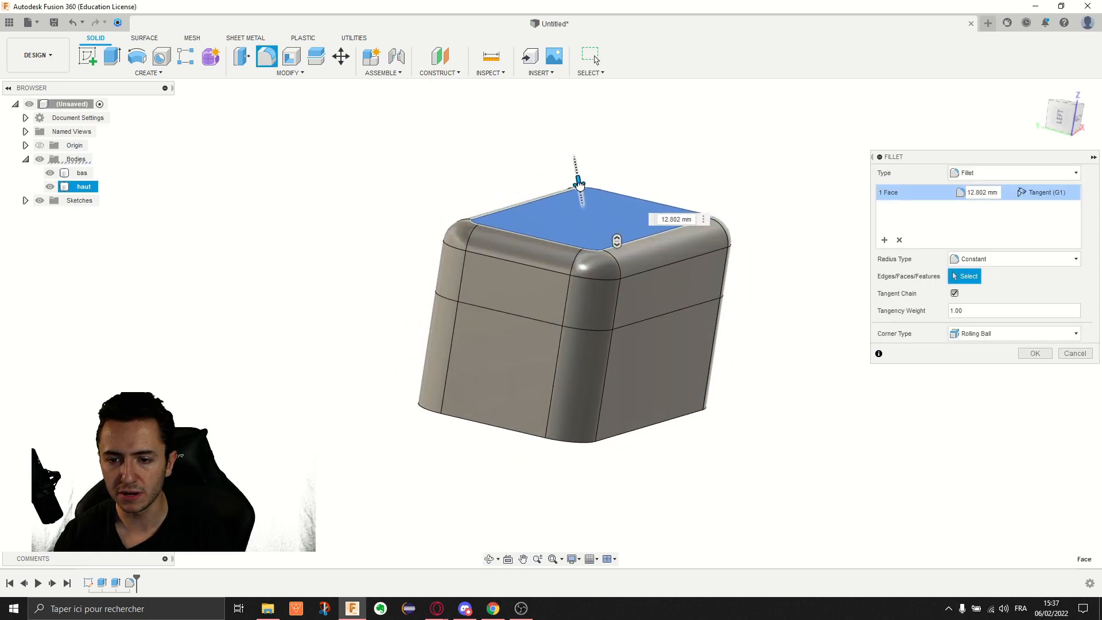
key("Return")
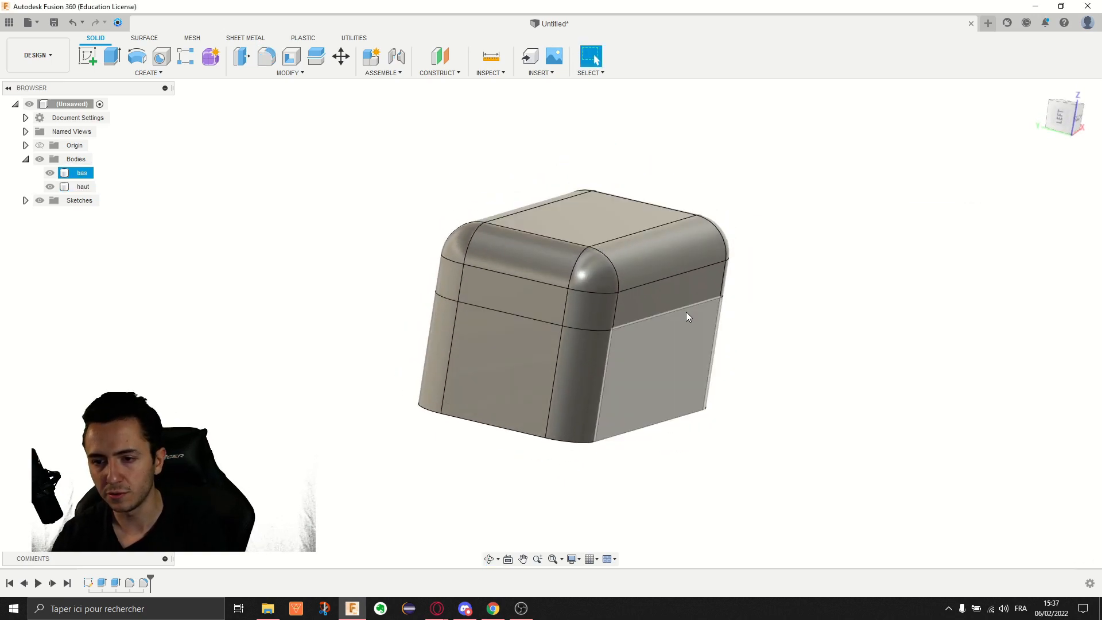
Highlight the bas and haut bodies in turn to check which part of the box each one covers
middle_click_drag(867, 307, 763, 284, "shift")
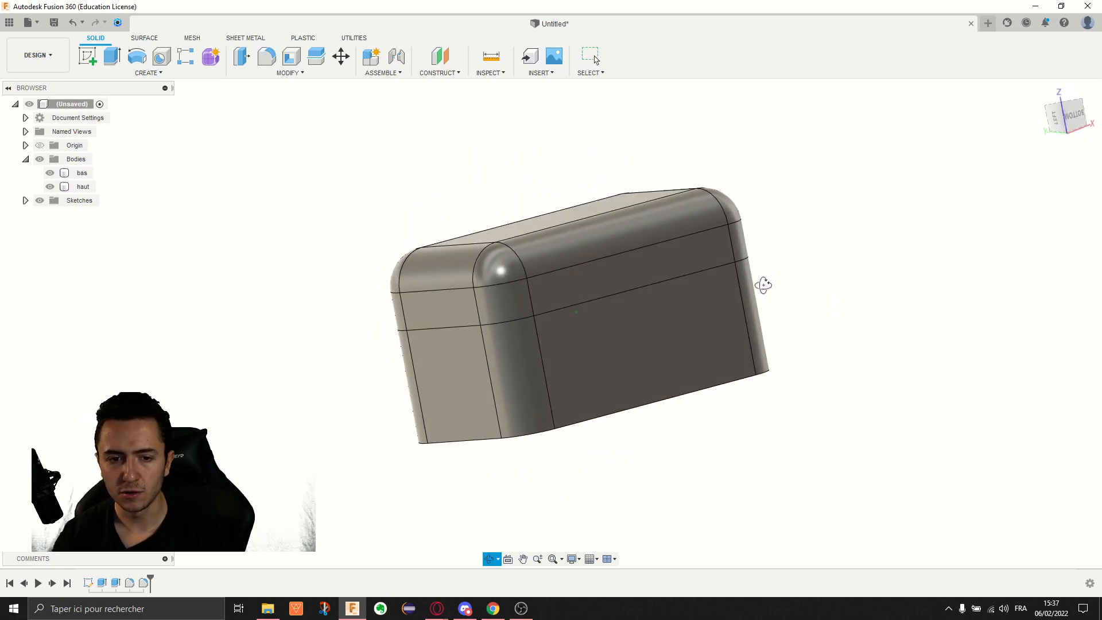
left_click(81, 173)
left_click(84, 187)
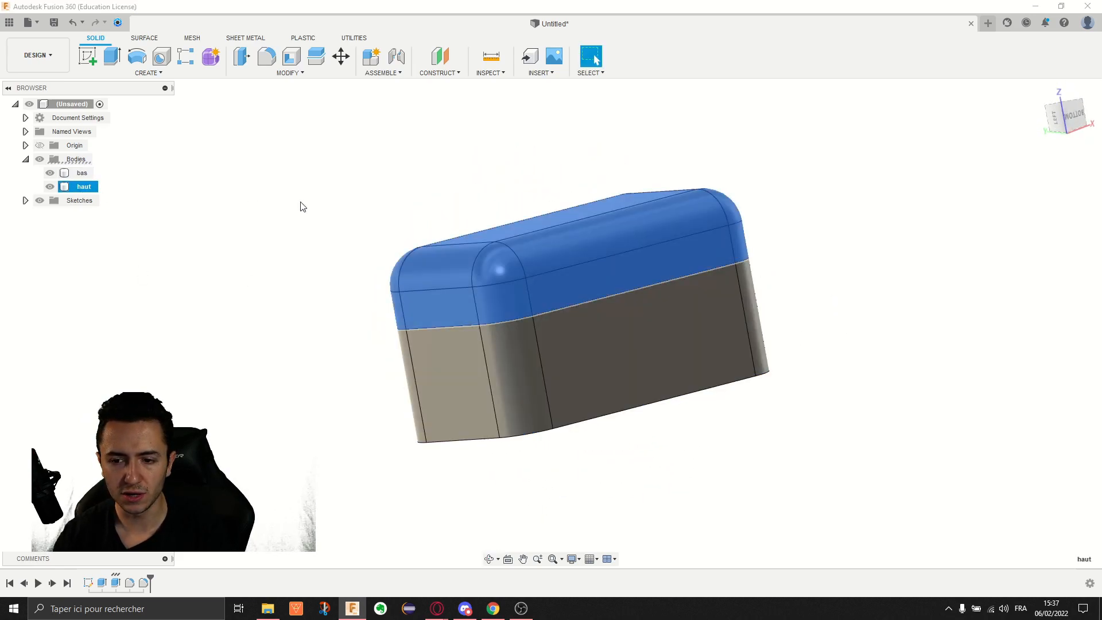
left_click(253, 194)
middle_click_drag(337, 187, 325, 195, "shift")
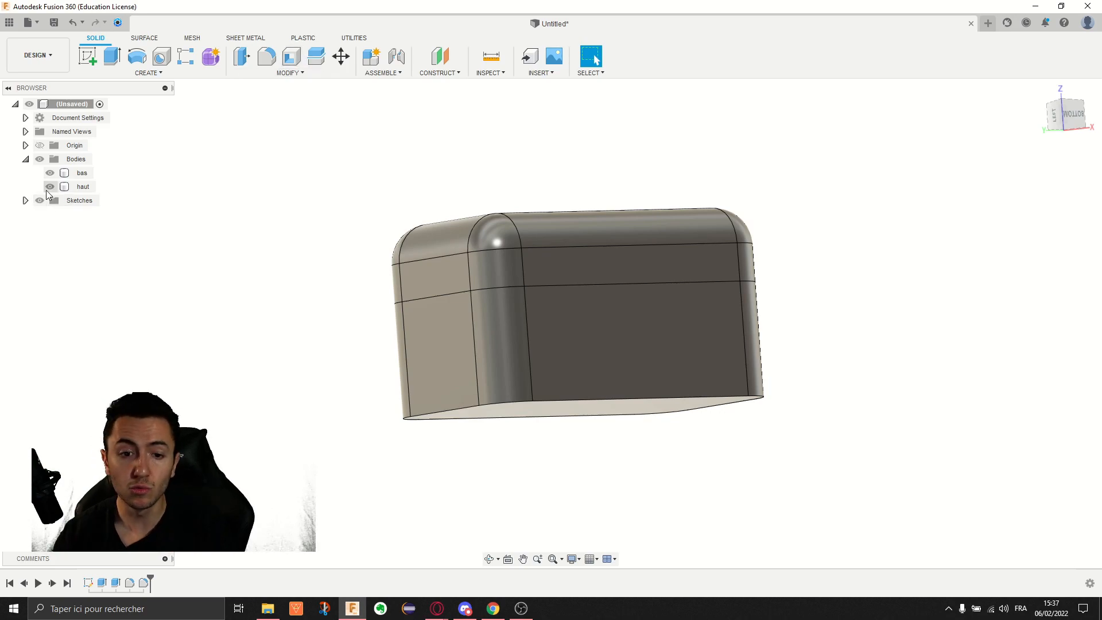
Hide bas, shell the haut body 2 mm inward with its underside open, and switch the display to the bas body
left_click(50, 173)
middle_click_drag(530, 200, 416, 135, "shift")
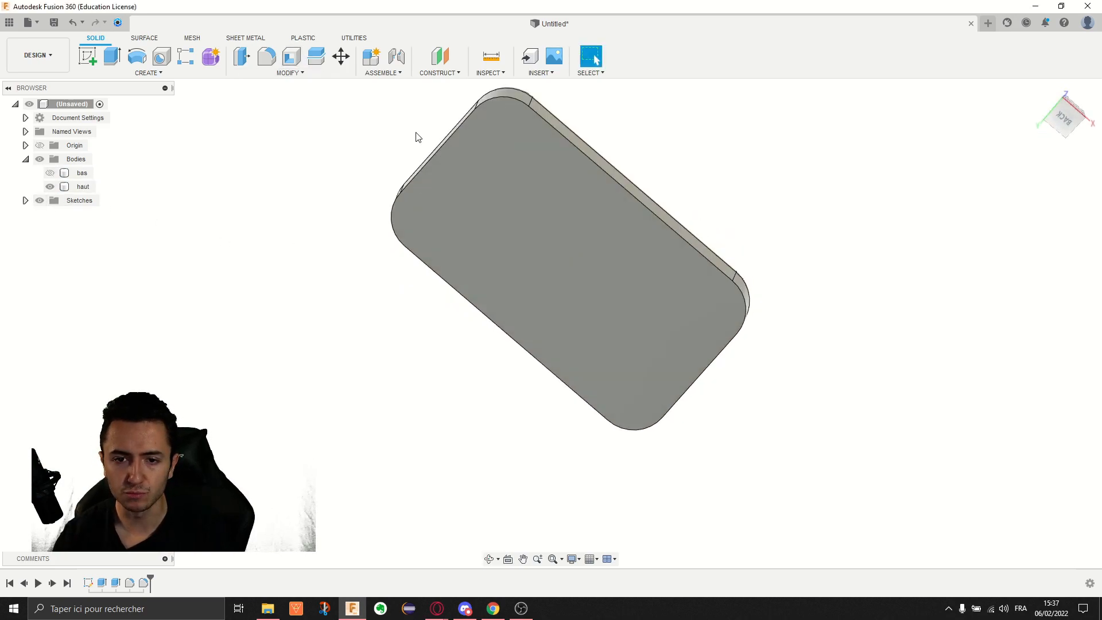
left_click(292, 55)
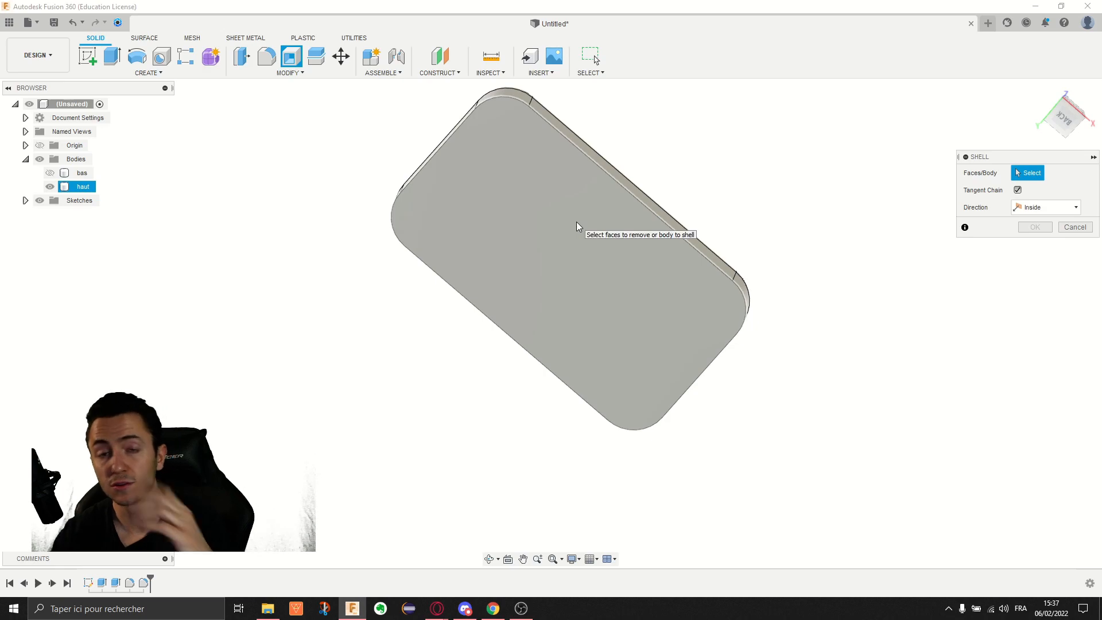
left_click(578, 225)
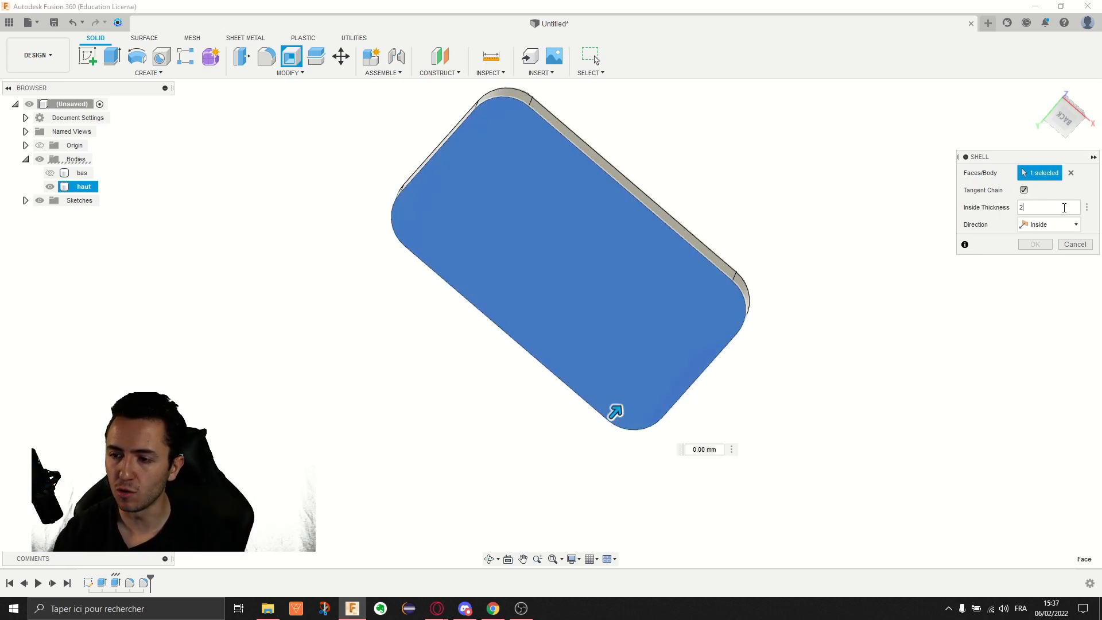
middle_click_drag(202, 85, 169, 141, "shift")
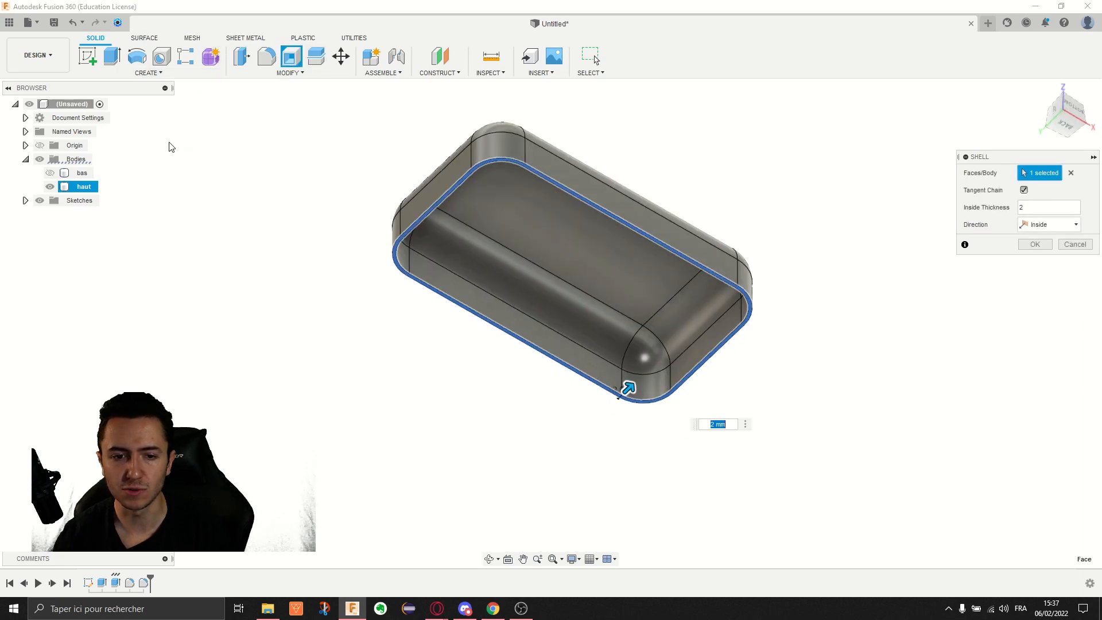
left_click(50, 187)
left_click(50, 172)
middle_click_drag(574, 211, 558, 278, "shift")
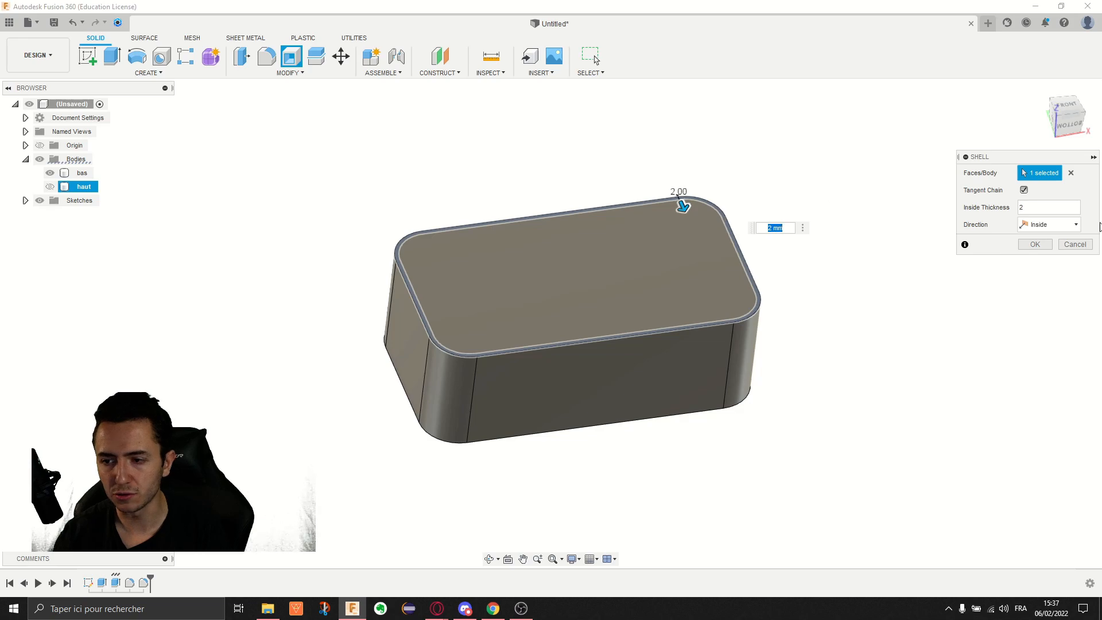
left_click(1035, 244)
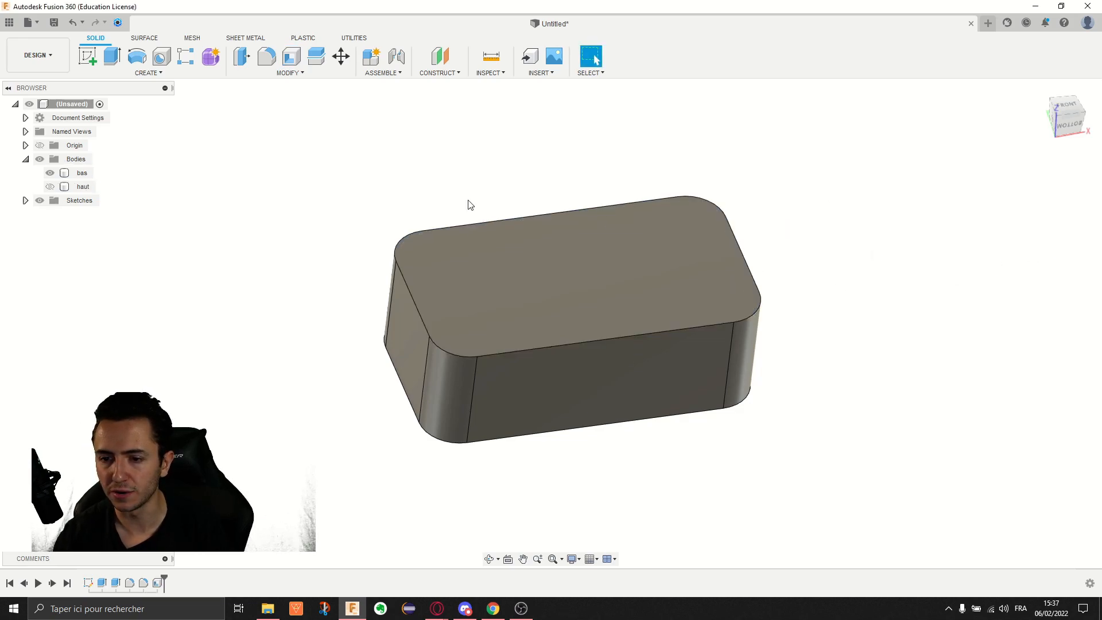
Shell the bas body with its upper face open and a 2 mm inside thickness, and show the haut body again
left_click(292, 55)
left_click(518, 240)
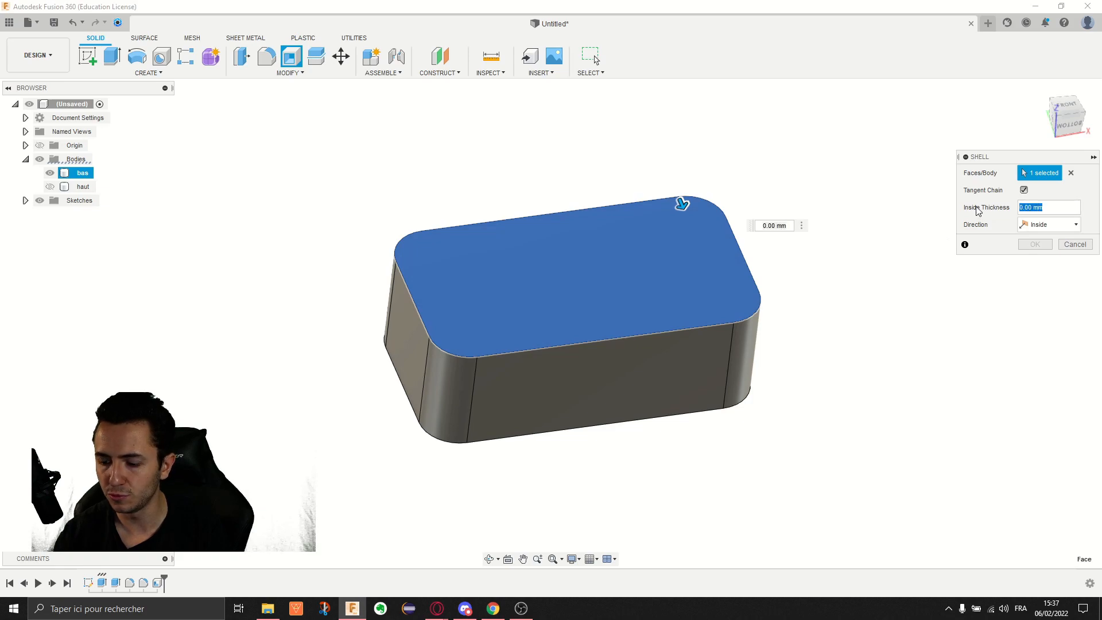
type("2")
key("Return")
left_click(50, 186)
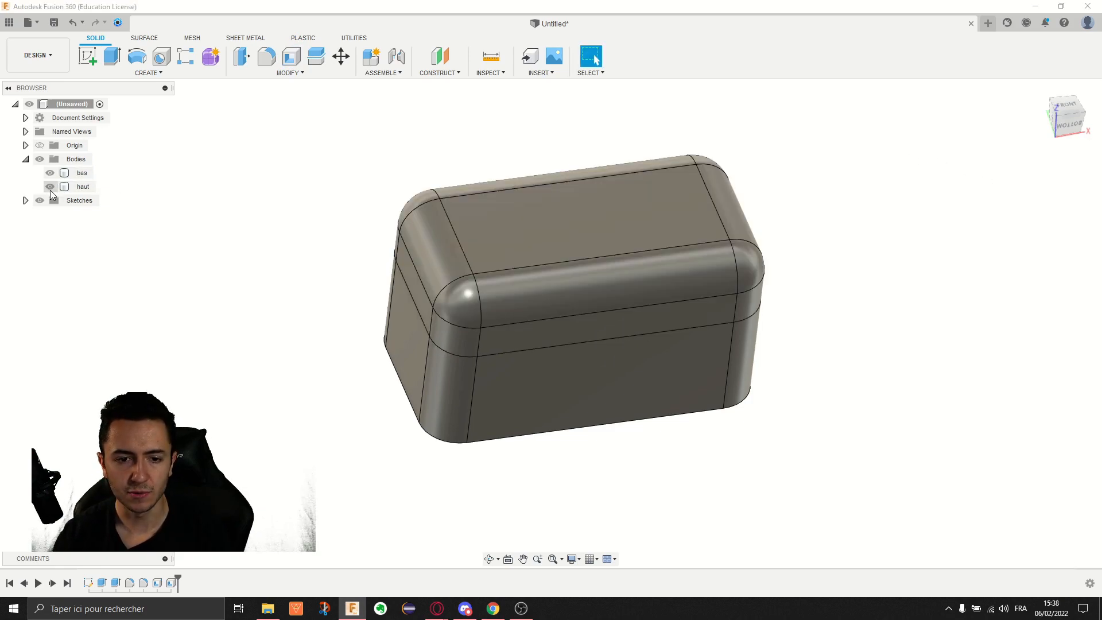
Create a section analysis of the box on the XZ plane and examine the wall joint between both bodies
left_click(490, 73)
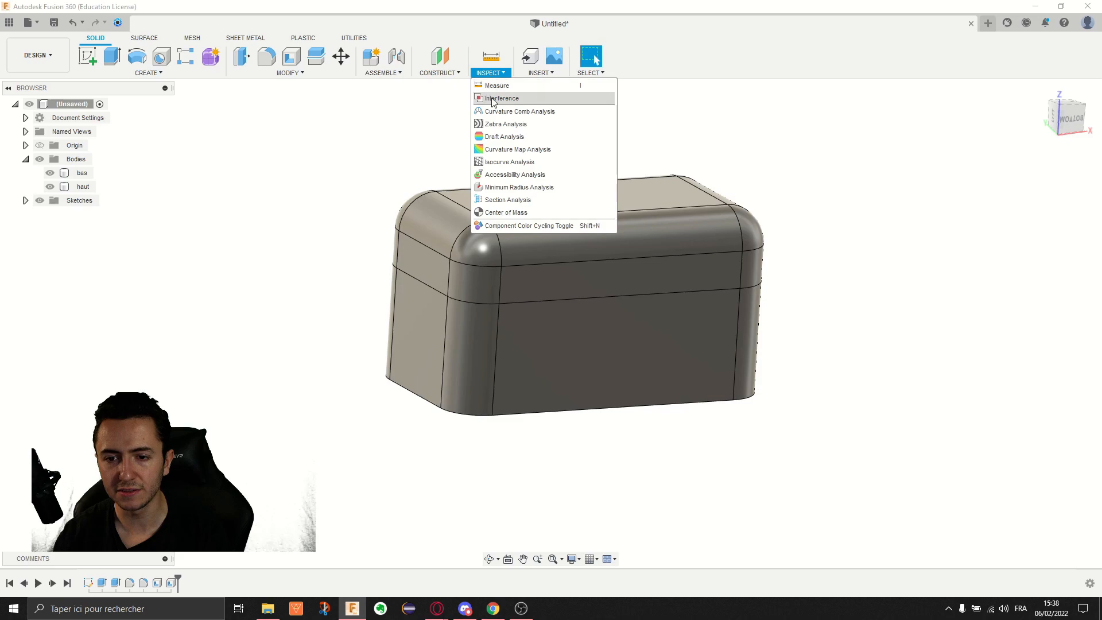
left_click(506, 197)
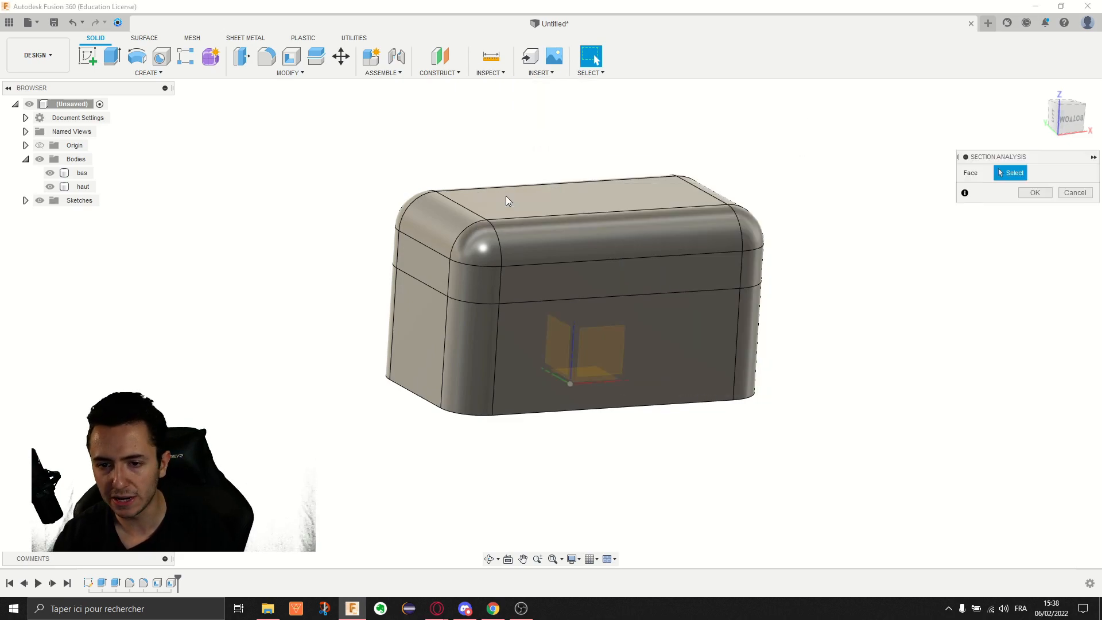
middle_click_drag(571, 332, 583, 285, "shift")
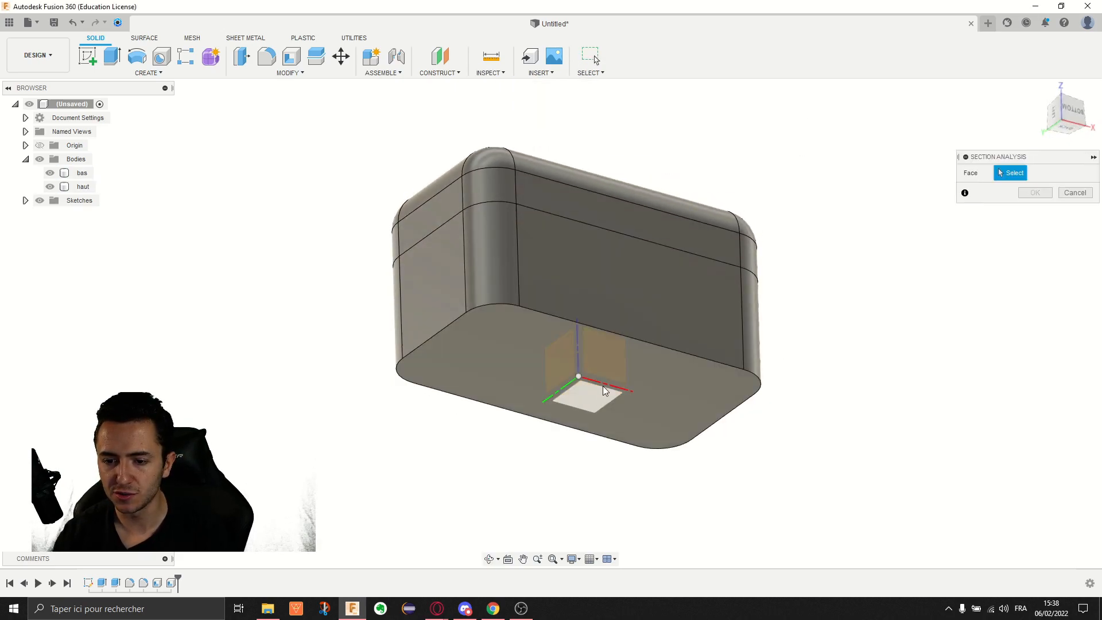
left_click(26, 145)
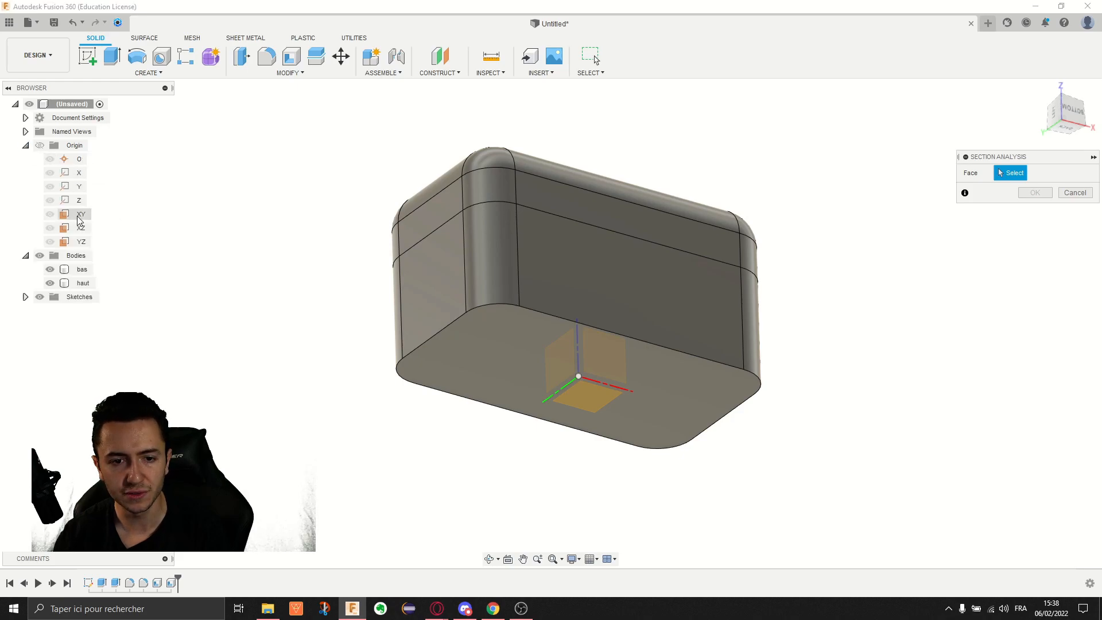
left_click(79, 232)
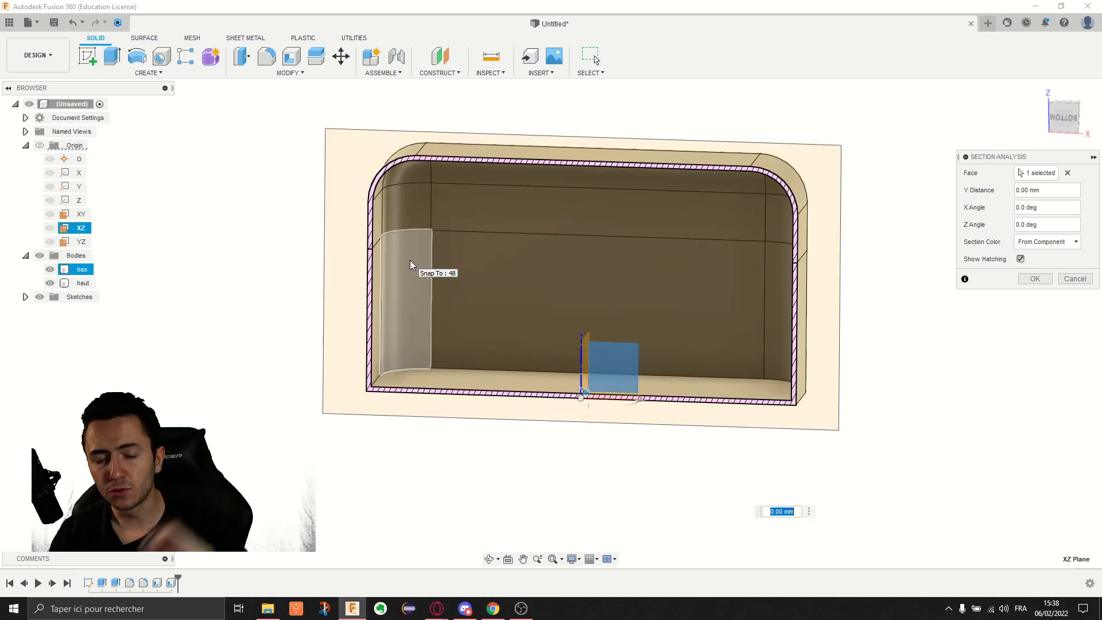
scroll(374, 256, "up", 6)
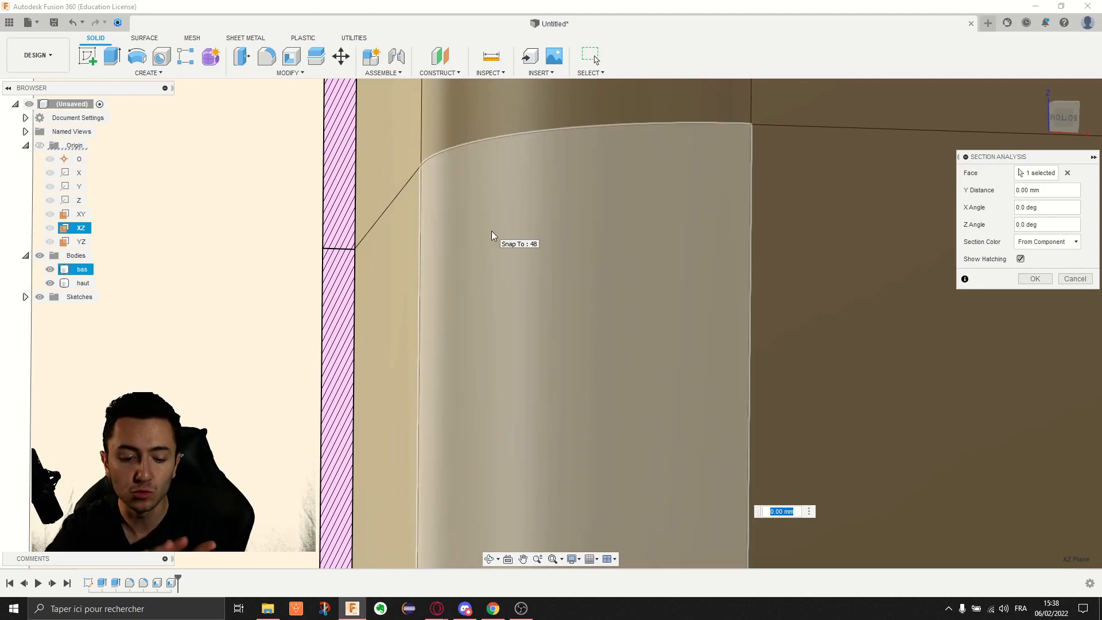
scroll(491, 230, "down", 2)
scroll(479, 202, "down", 2)
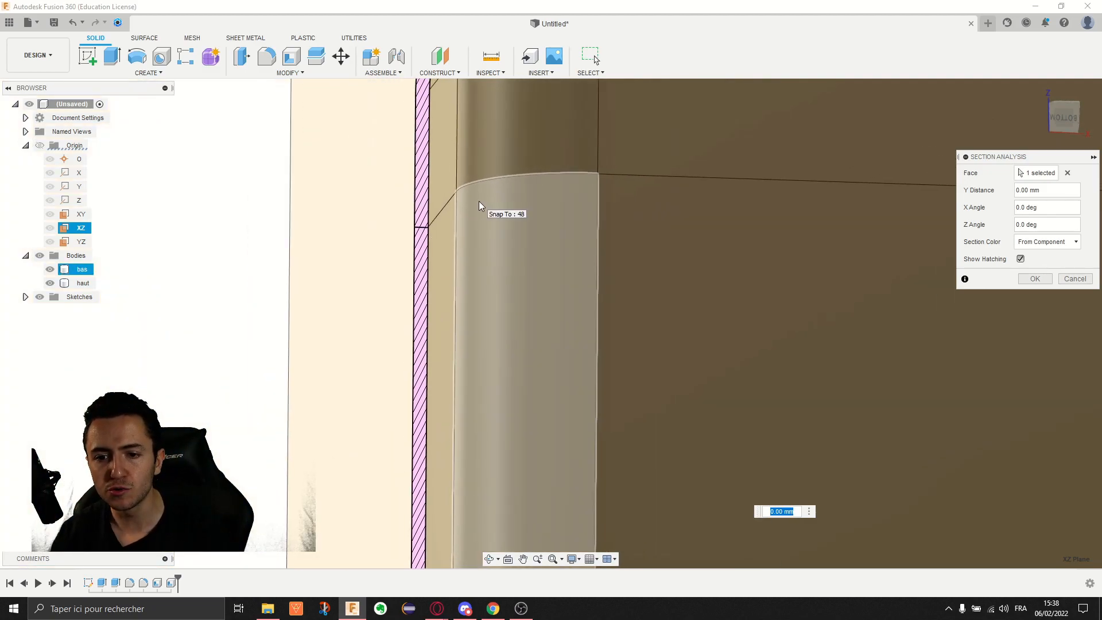
scroll(473, 202, "down", 6)
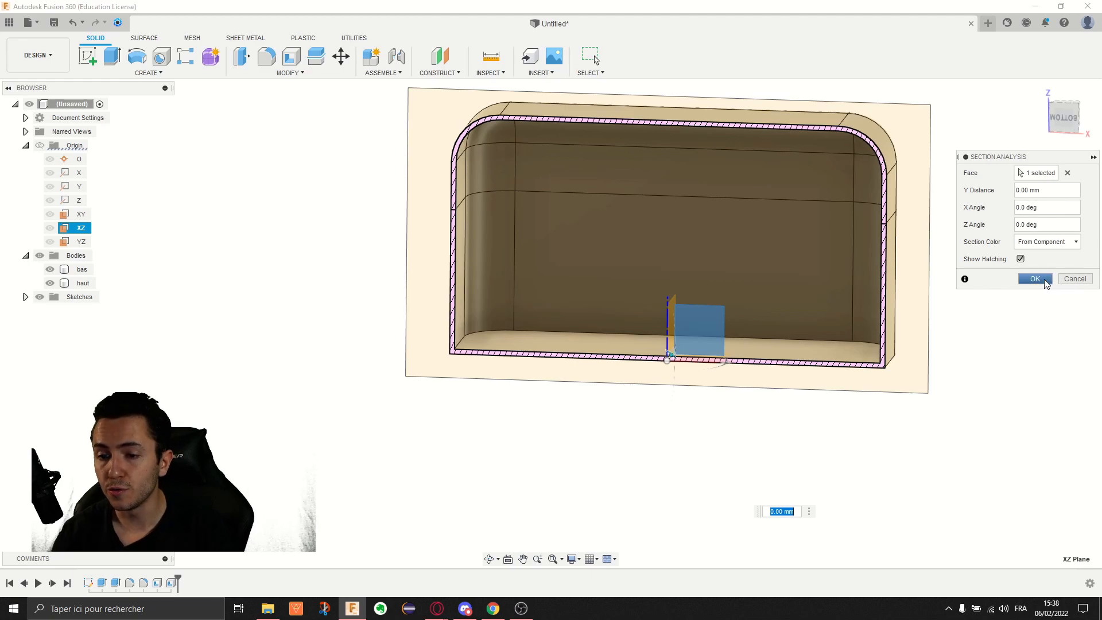
left_click(1035, 279)
Edit the bas body's shell feature and set its inside thickness to 4 mm
middle_click_drag(365, 231, 331, 281)
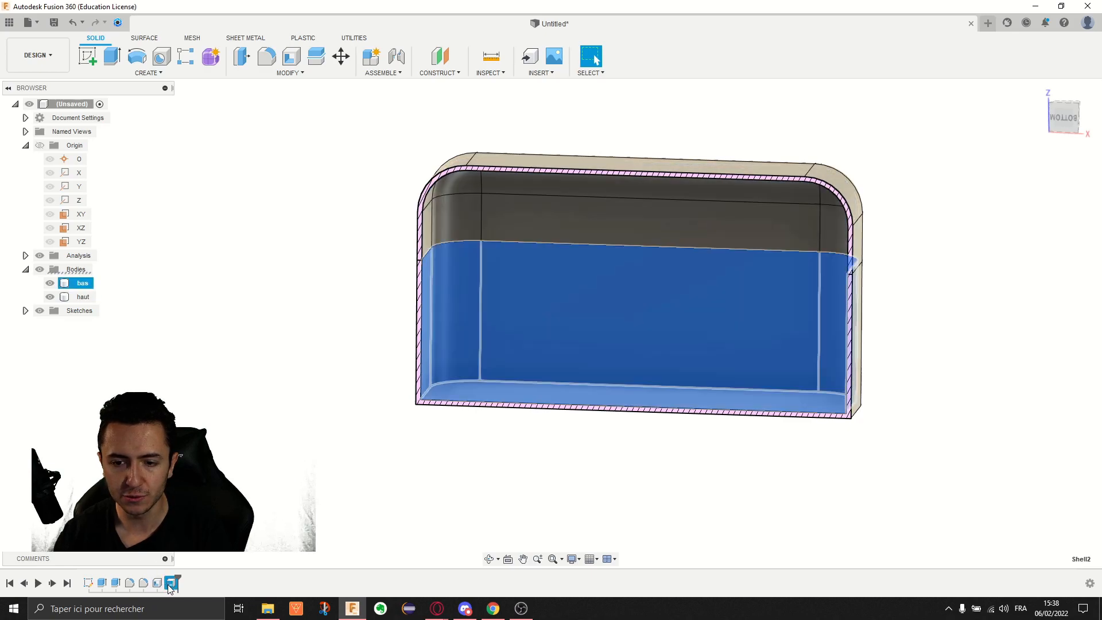
right_click(168, 584)
left_click(207, 562)
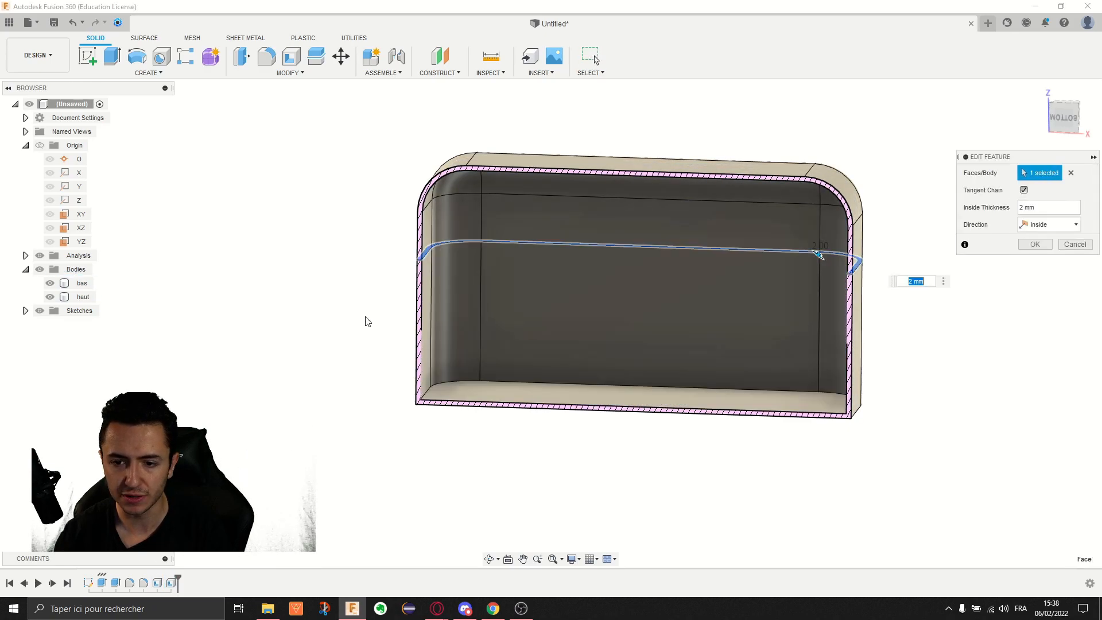
left_click(1055, 205)
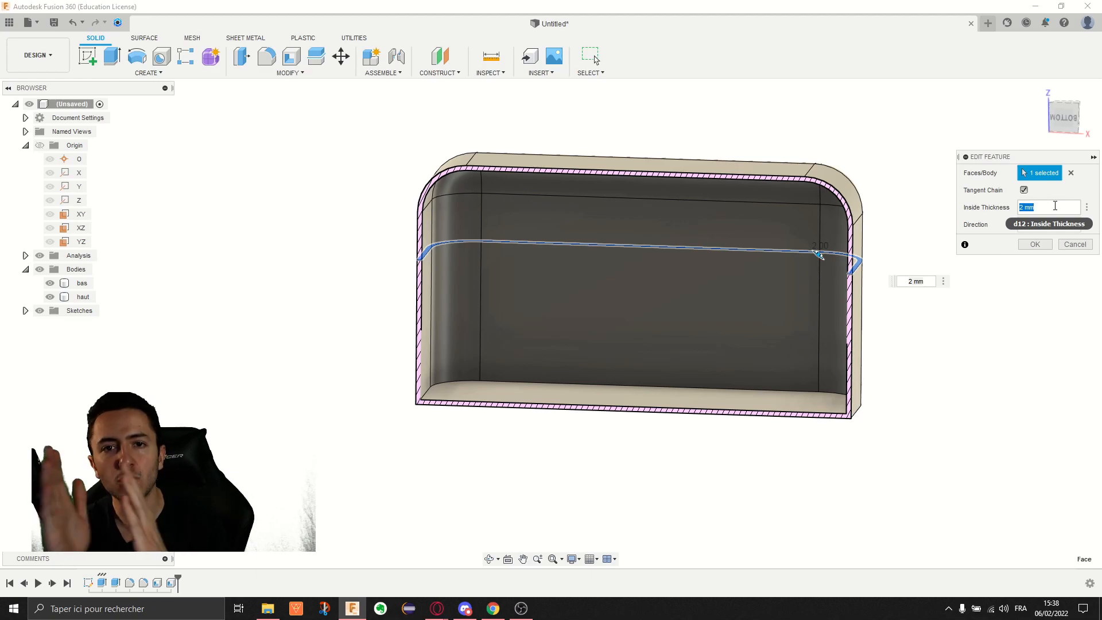
type("4")
key("Return")
Create a sketch on the upper rim face of the bas body
scroll(530, 245, "up", 10)
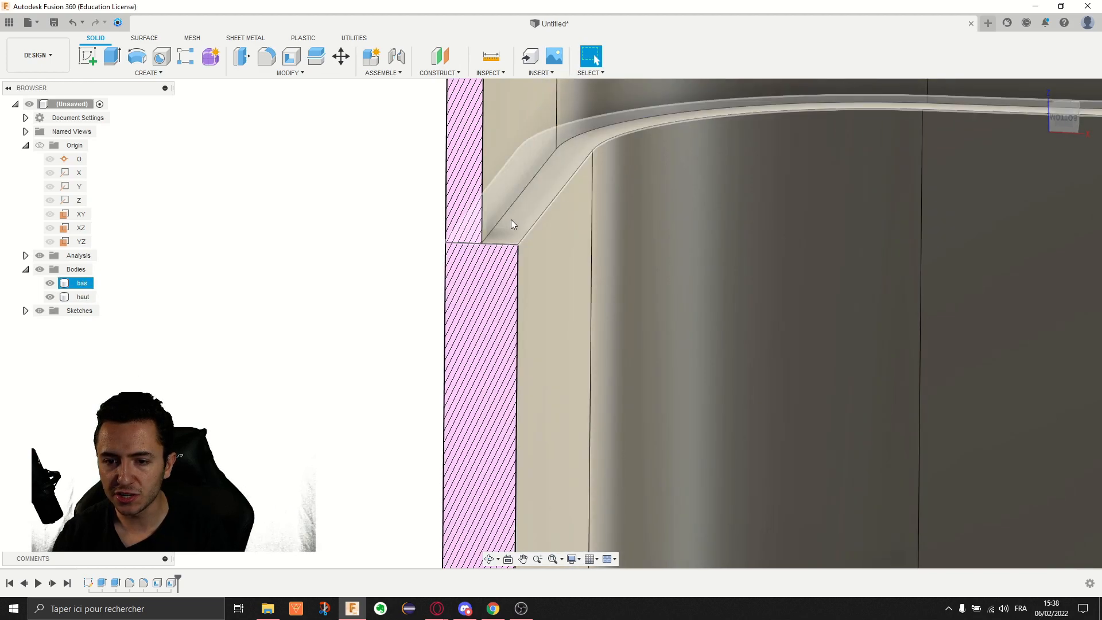
middle_click_drag(501, 223, 374, 255)
scroll(373, 255, "down", 10)
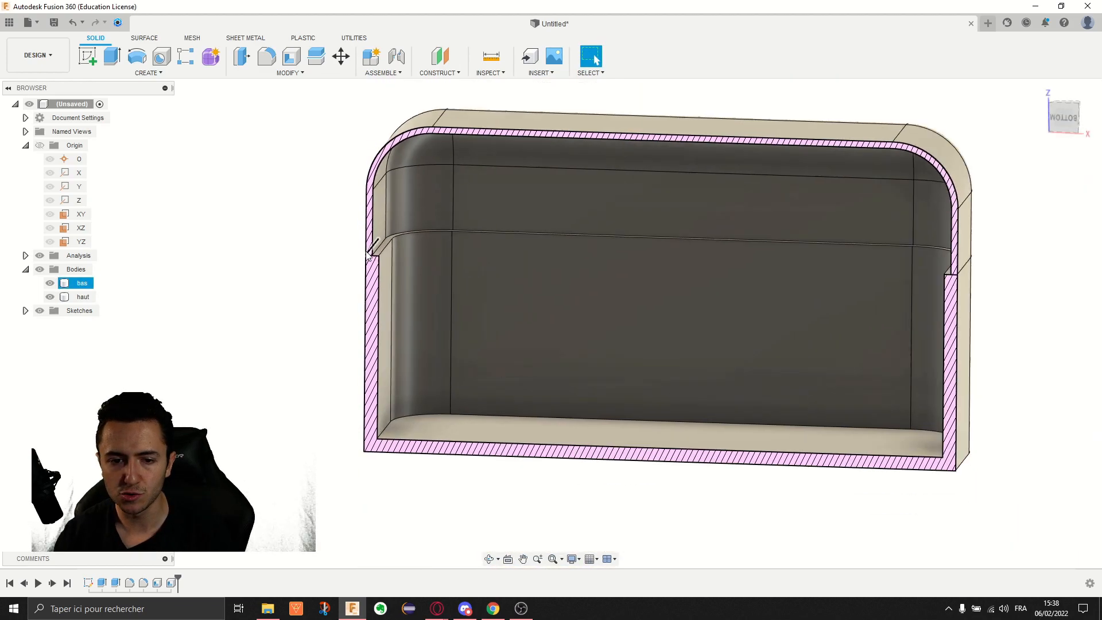
scroll(381, 258, "up", 10)
left_click(401, 263)
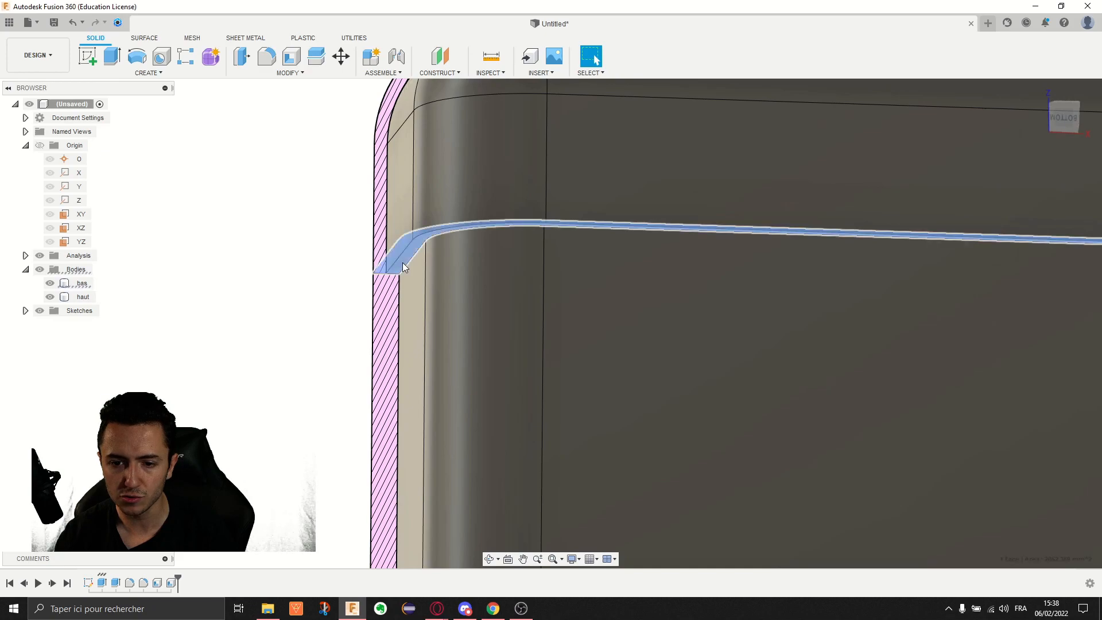
right_click(402, 263)
left_click(410, 325)
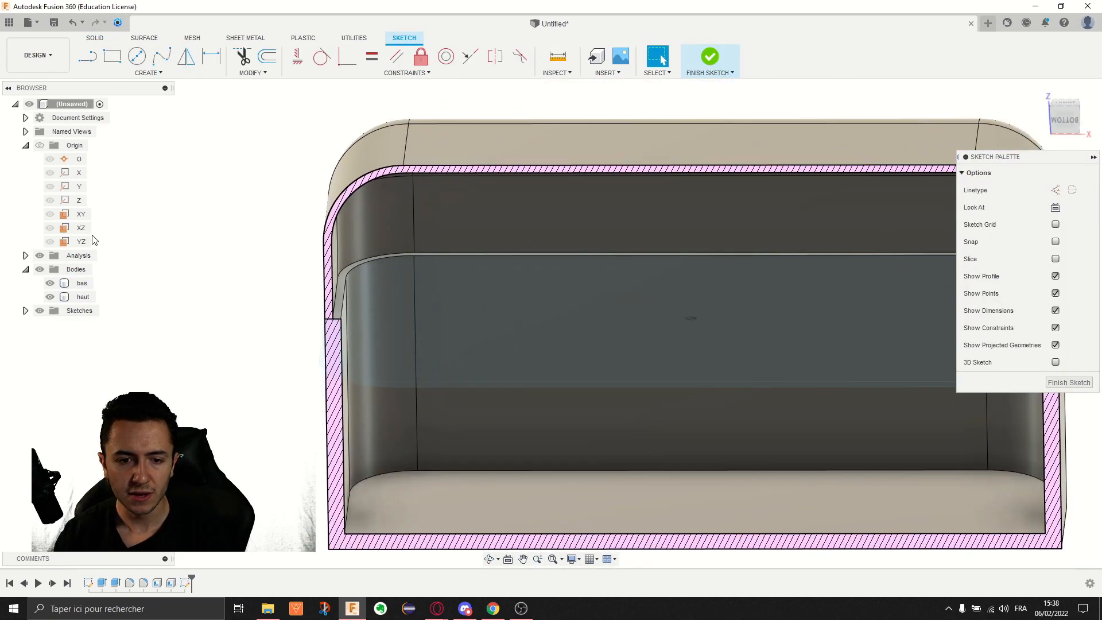
Hide the section analysis and the bas body, and project the haut body's lower rim face into the sketch
left_click(39, 256)
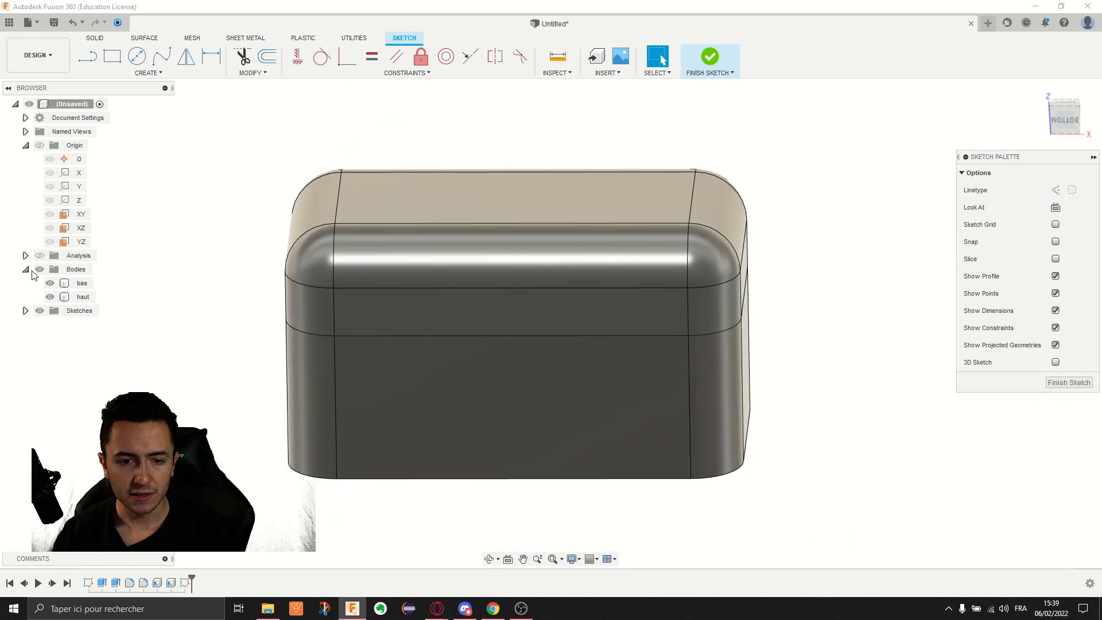
left_click(50, 285)
left_click(50, 283)
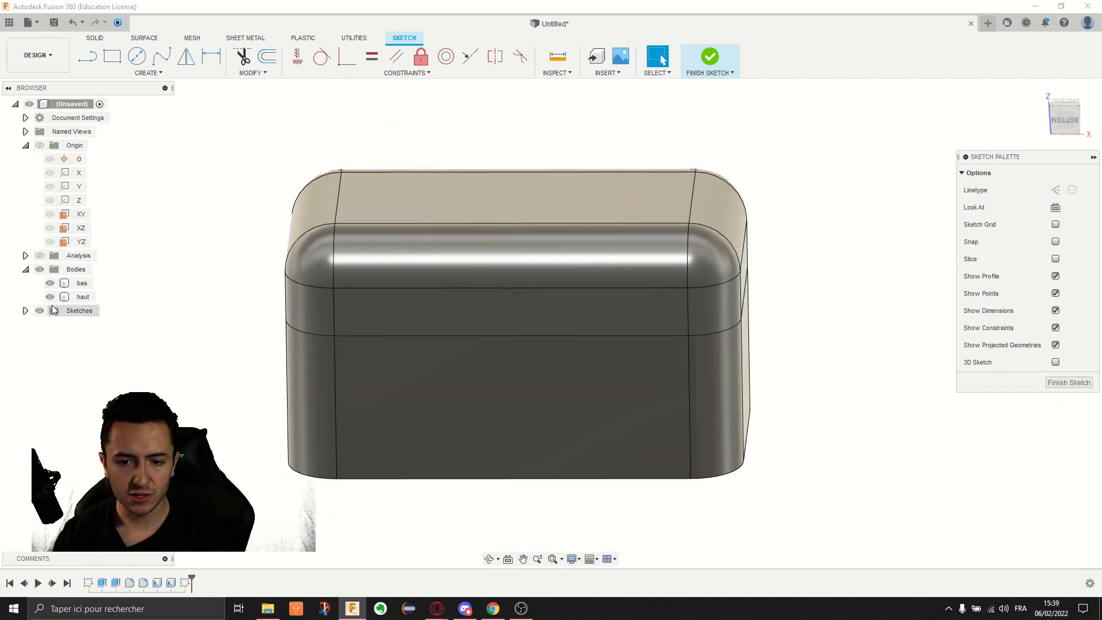
middle_click_drag(50, 285, 270, 106, "shift")
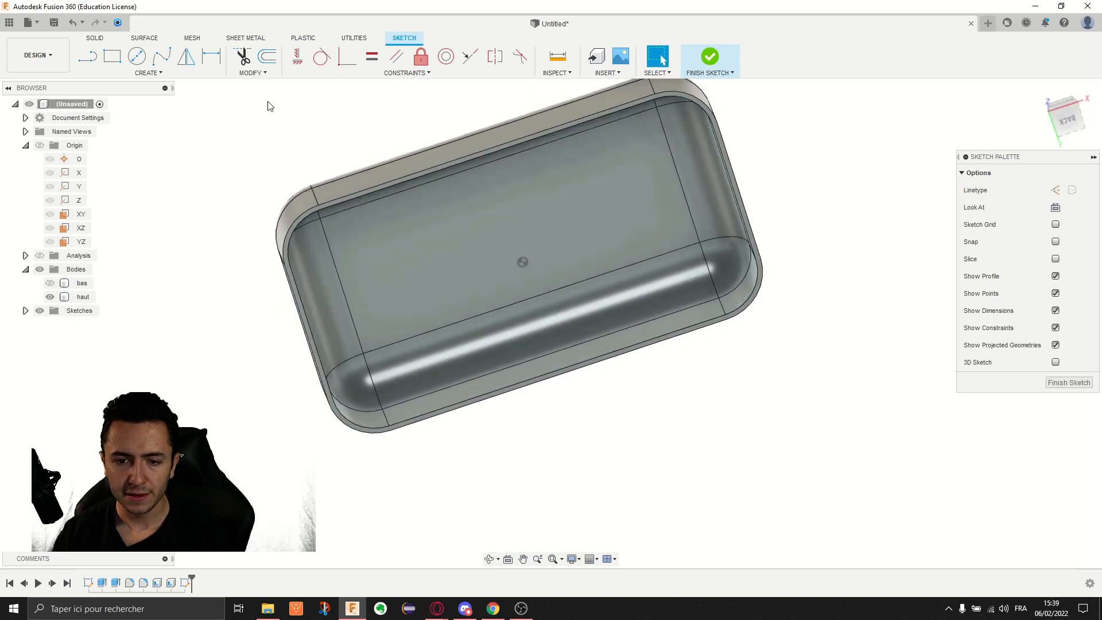
key("p")
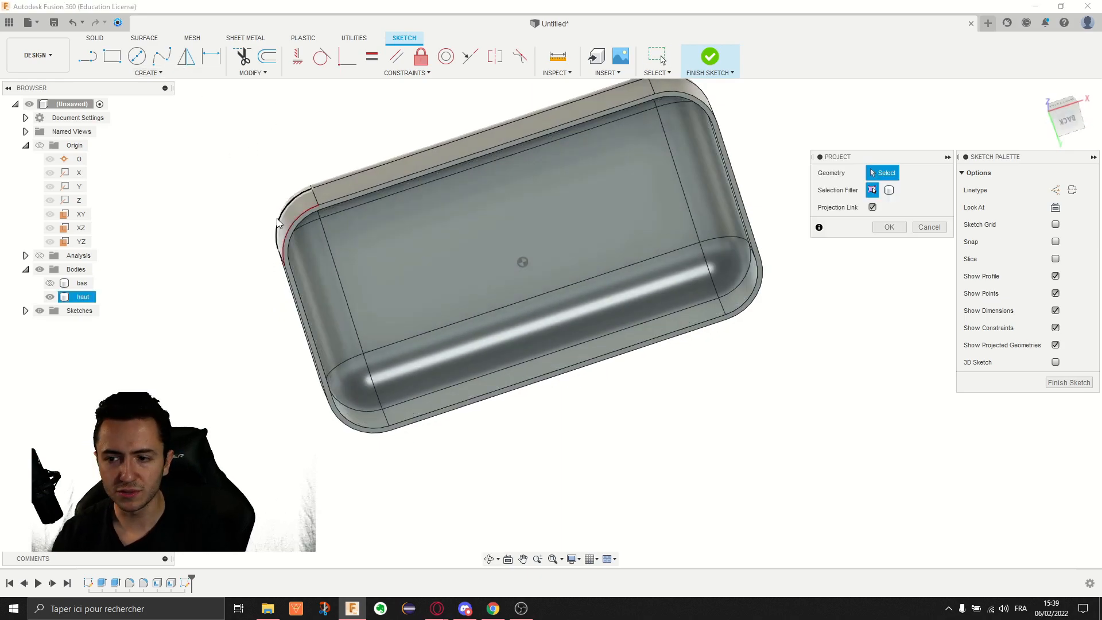
scroll(294, 205, "up", 5)
left_click(344, 224)
scroll(344, 224, "down", 5)
left_click(1062, 104)
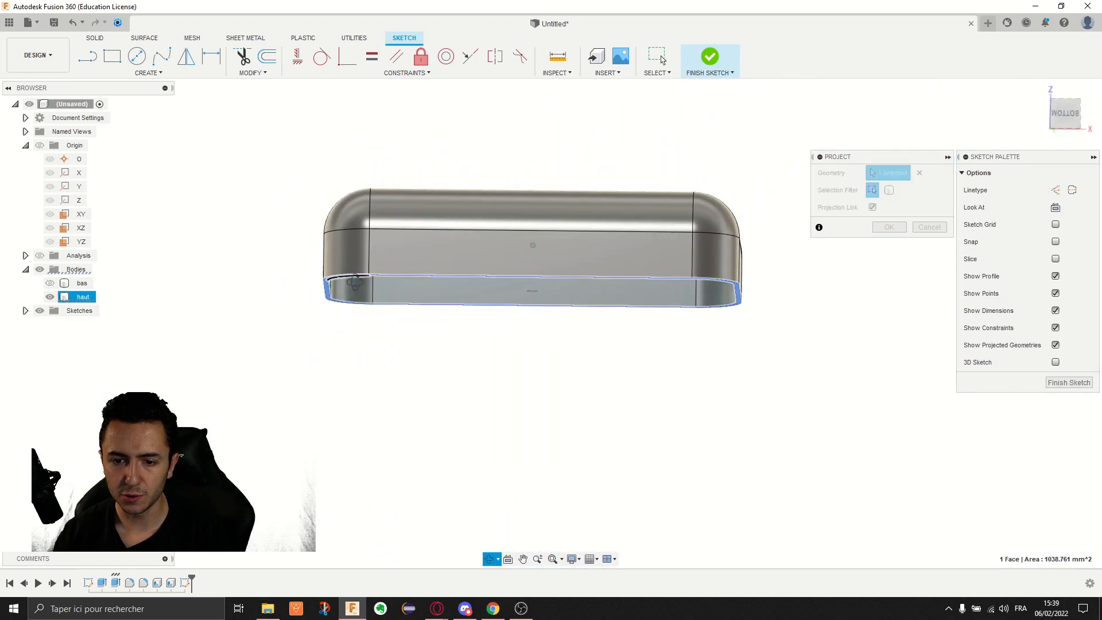
left_click(889, 226)
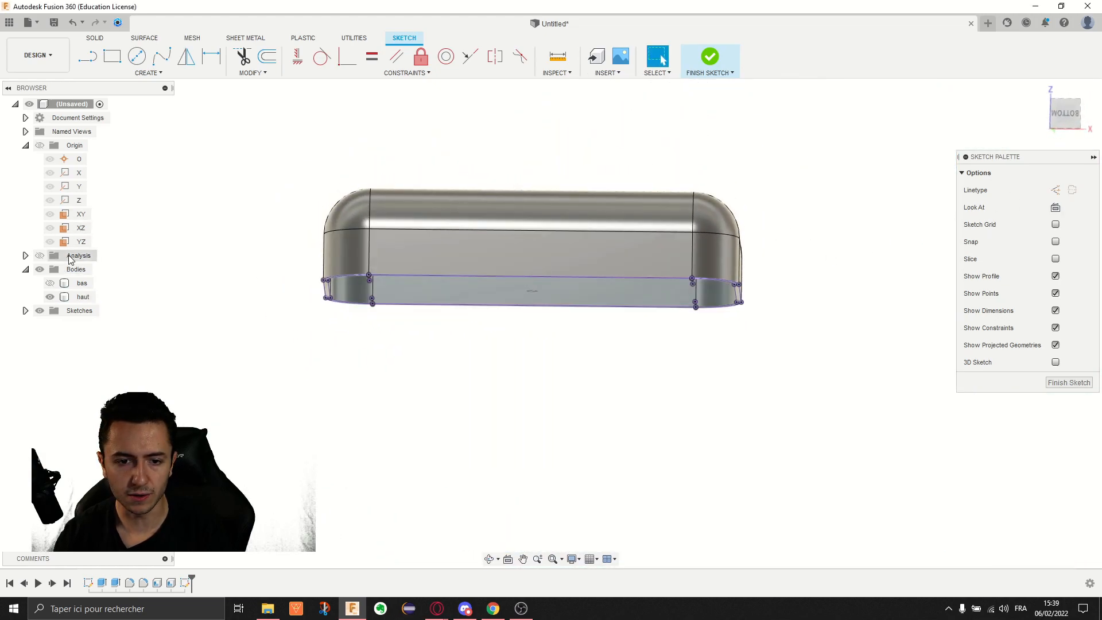
Show bas instead of haut and extrude the inner ring profile on its rim 5 mm upward as a lip
left_click(50, 297)
left_click(50, 283)
middle_click_drag(375, 165, 370, 216, "shift")
scroll(268, 354, "up", 10)
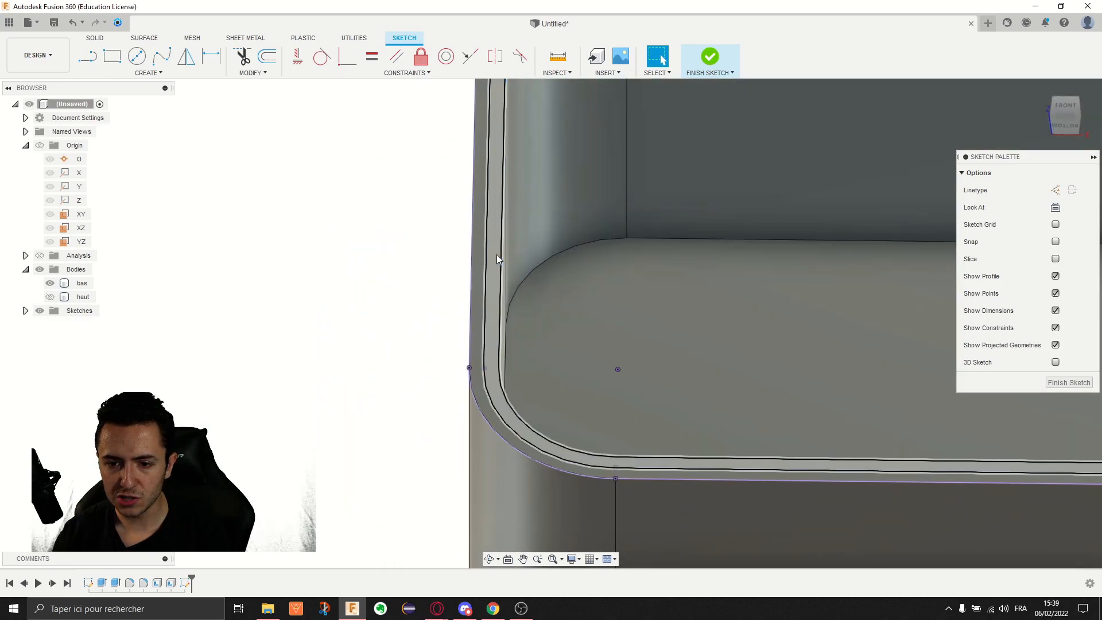
middle_click_drag(497, 254, 480, 275, "shift")
middle_click_drag(479, 275, 338, 343)
scroll(339, 341, "down", 3)
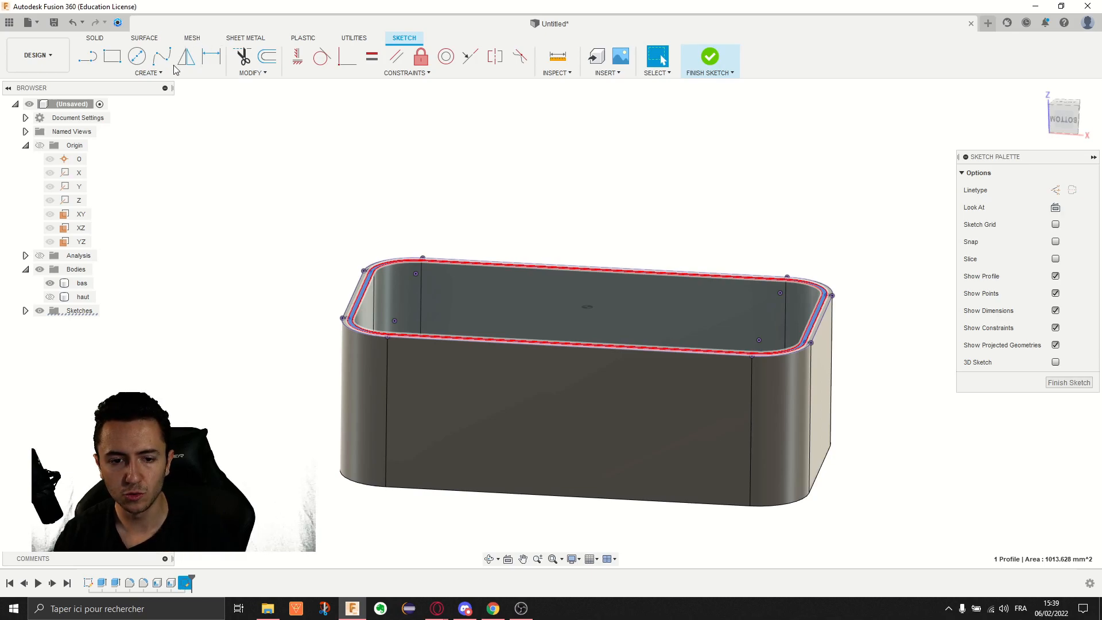
left_click(98, 39)
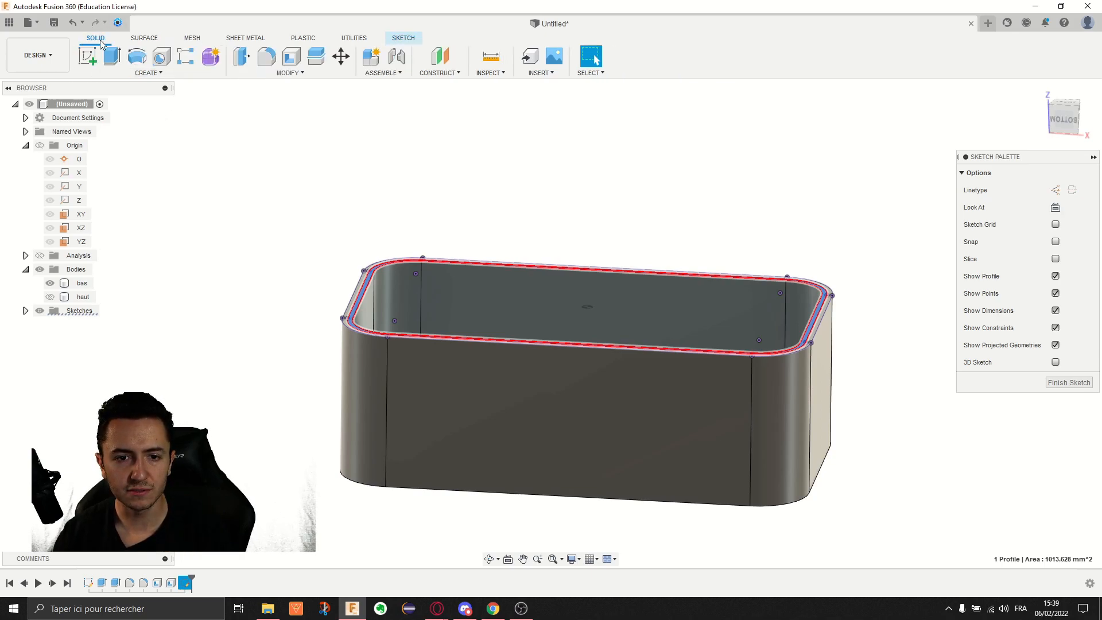
left_click(112, 56)
type("5")
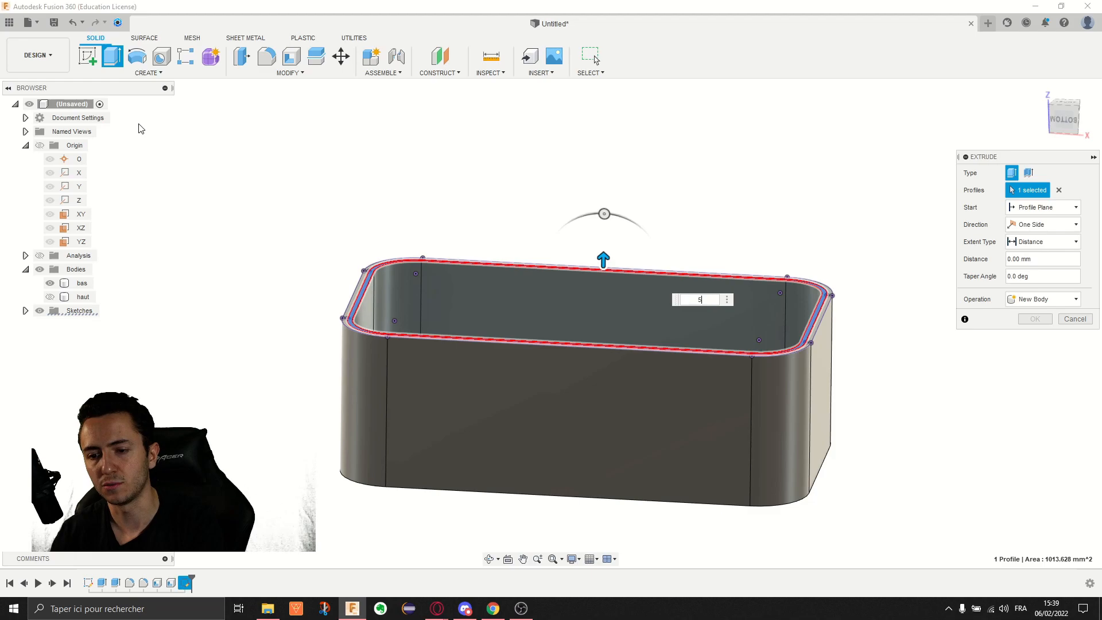
key("Return")
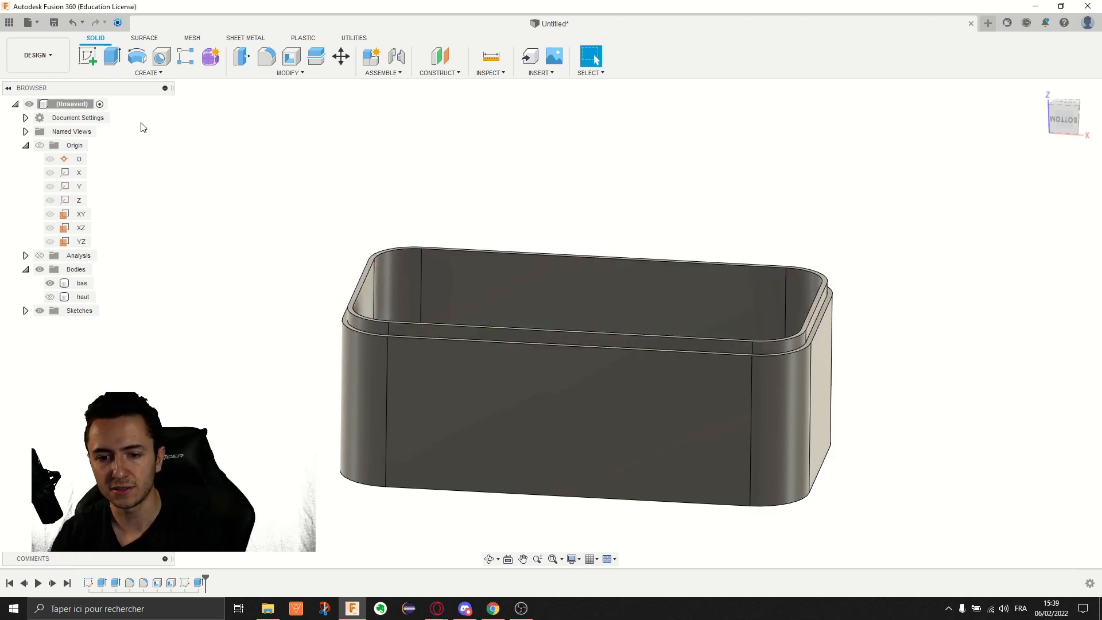
Show the haut body and the section analysis again to examine how the lip fits inside the lid
left_click(50, 297)
left_click(40, 255)
middle_click_drag(473, 192, 489, 167, "shift")
left_click(1047, 159)
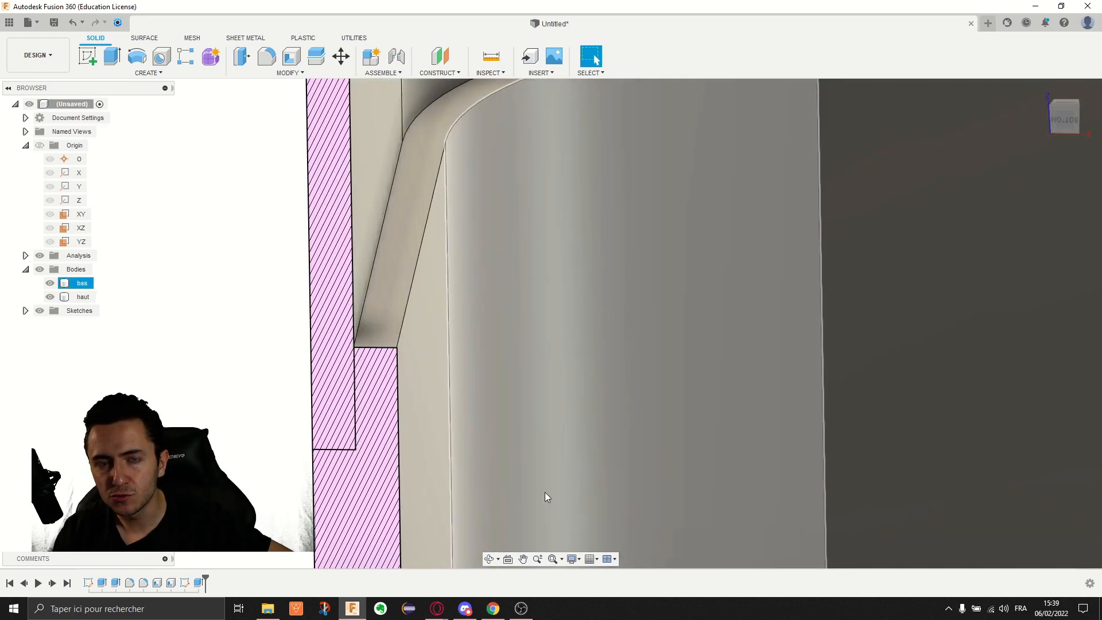
Hide the section analysis and look over the whole closed box from outside
scroll(429, 383, "down", 5)
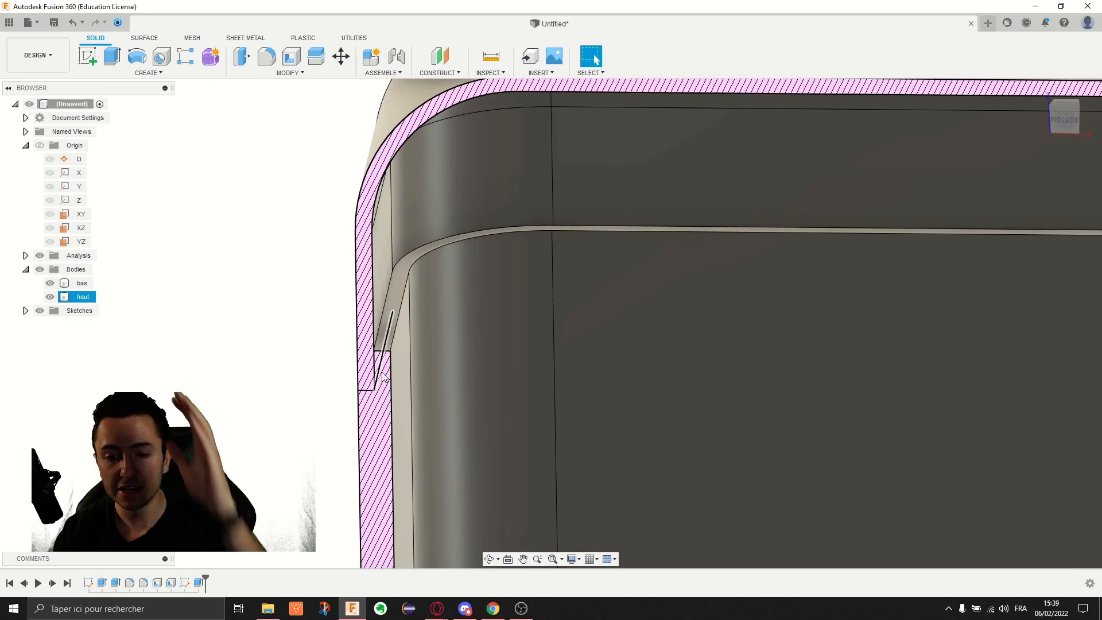
scroll(487, 486, "down", 3)
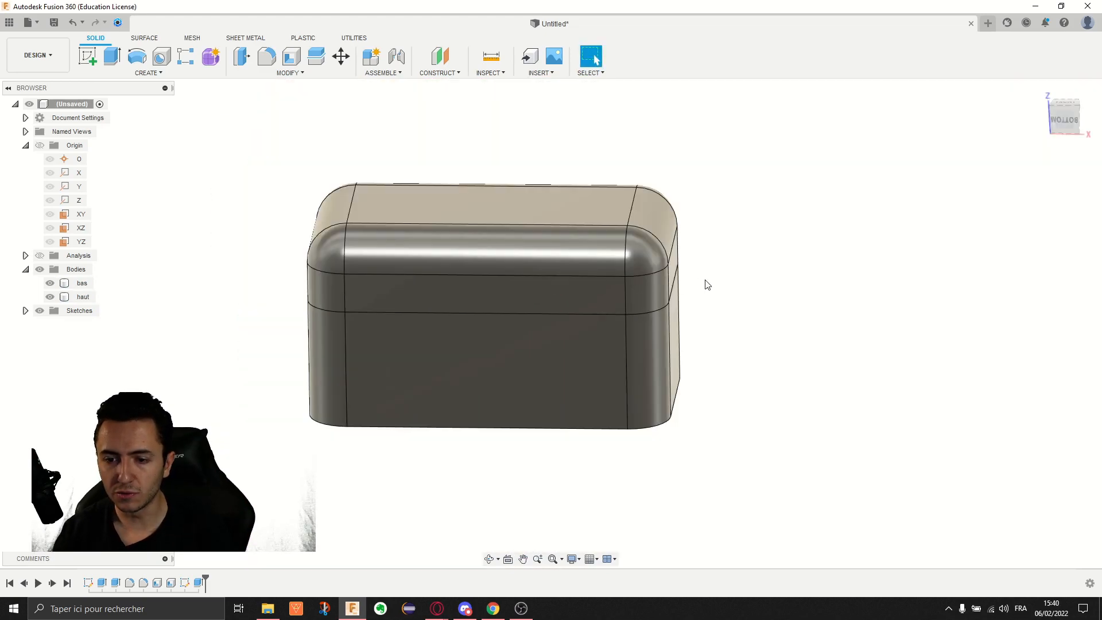
middle_click_drag(706, 283, 681, 275, "shift")
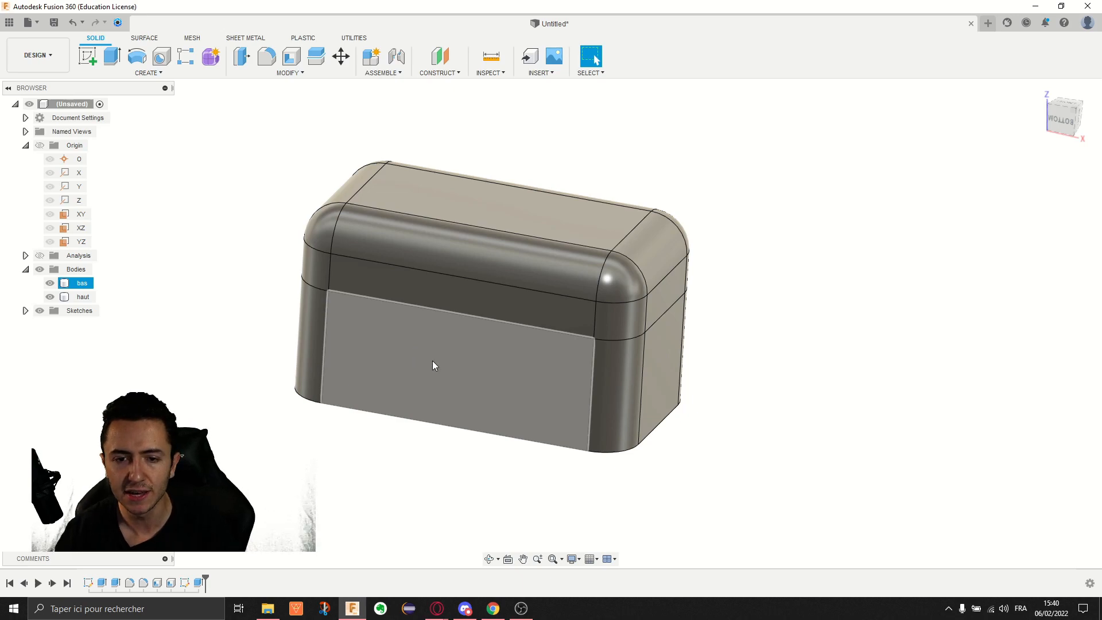
Save the design as boite_tp in the Tutoriel folder of the Projects project
left_click(54, 21)
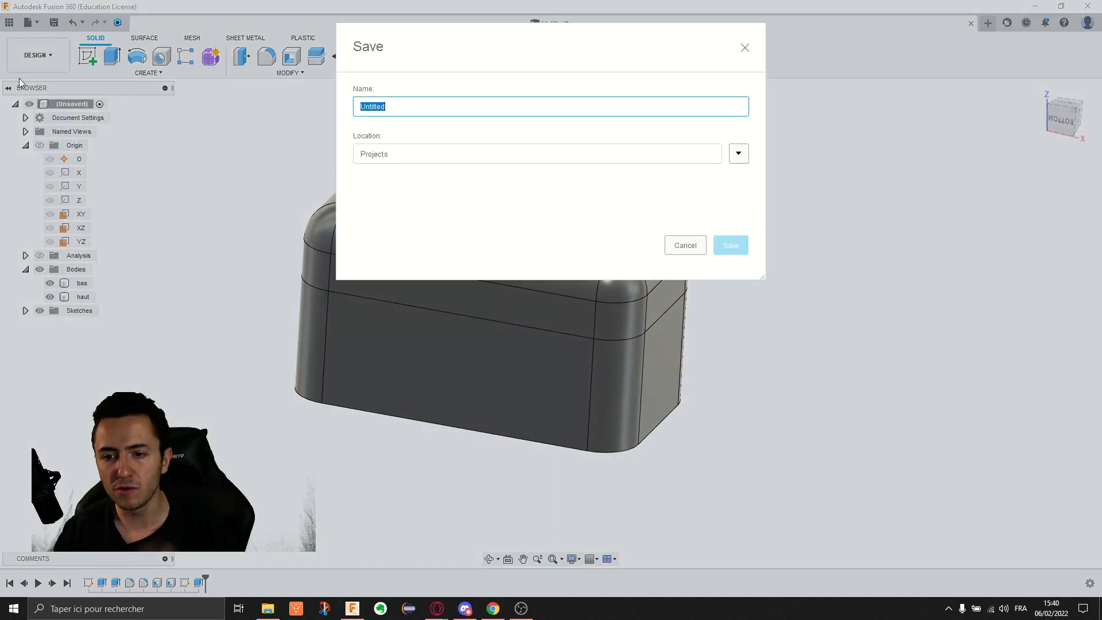
type("boite_tp")
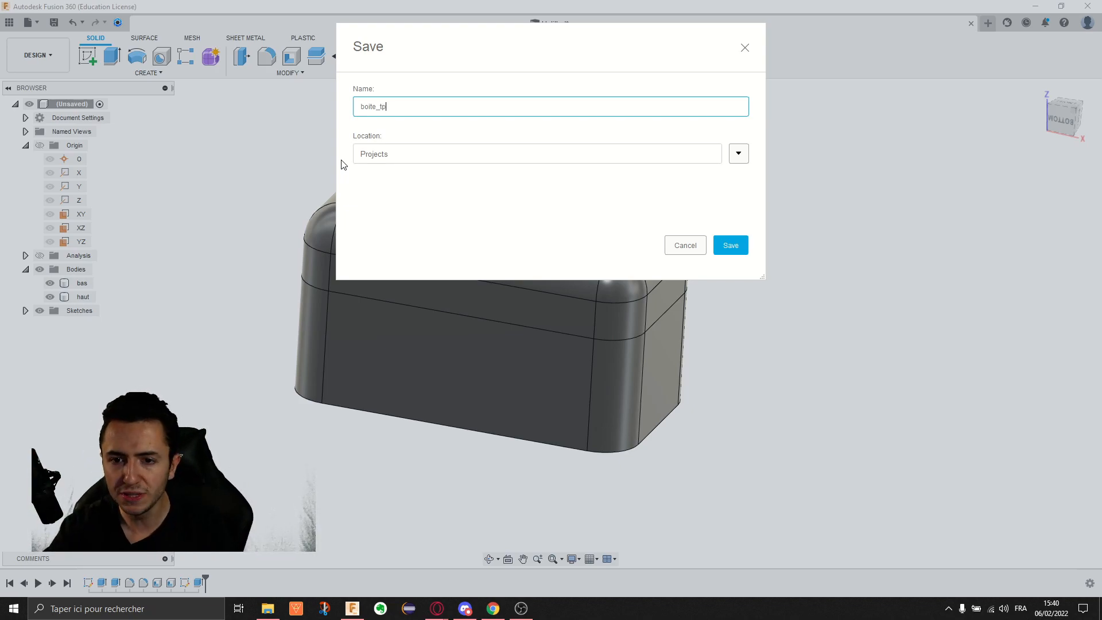
left_click(738, 153)
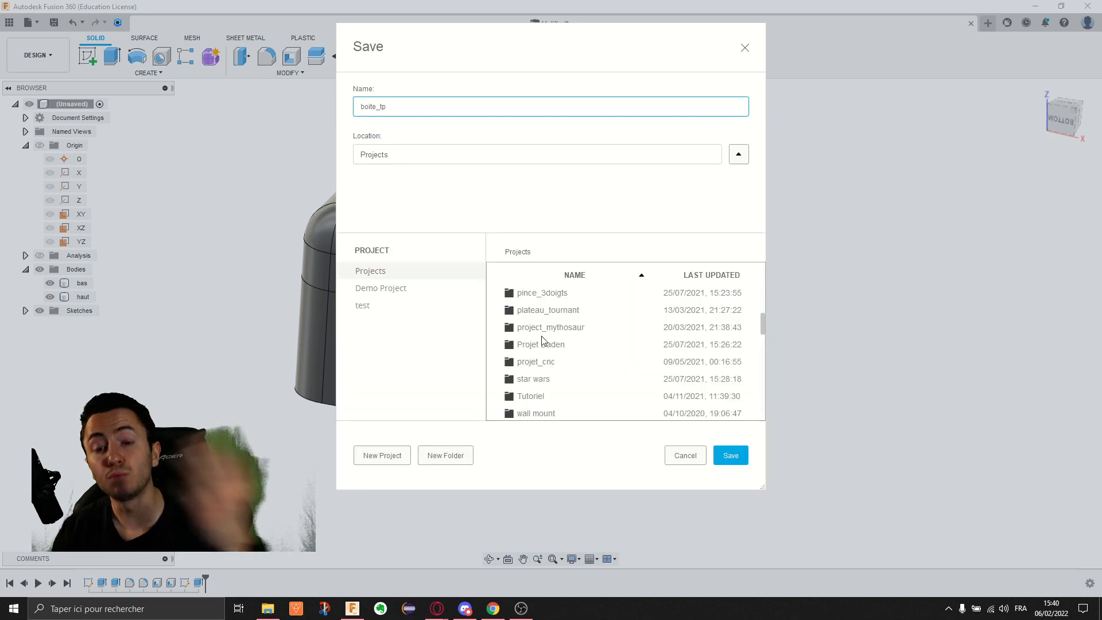
double_click(540, 396)
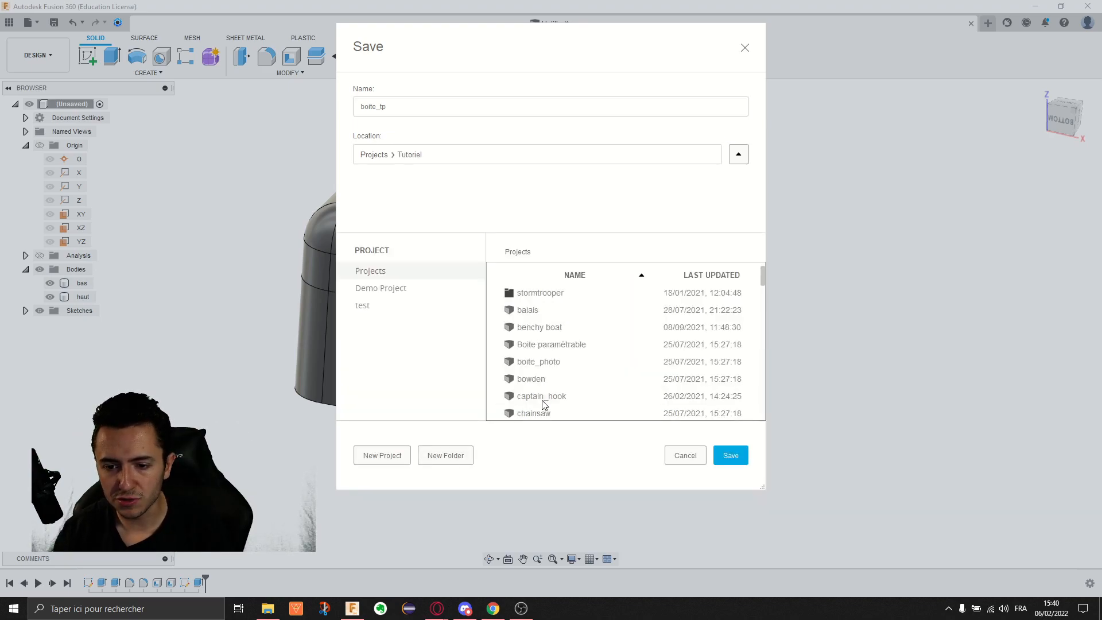
left_click(733, 456)
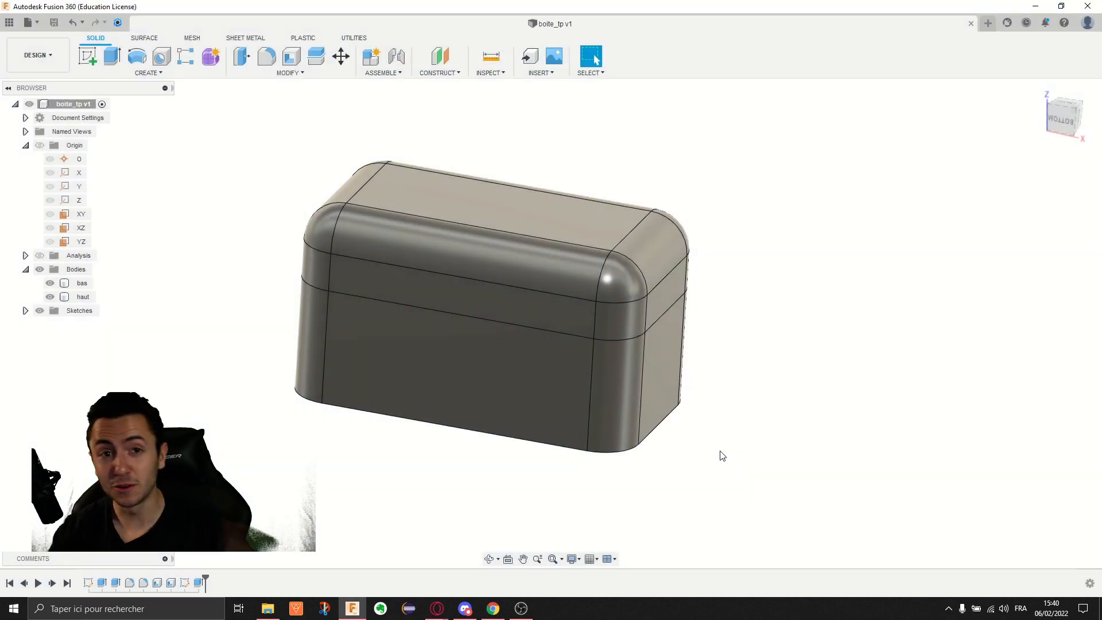